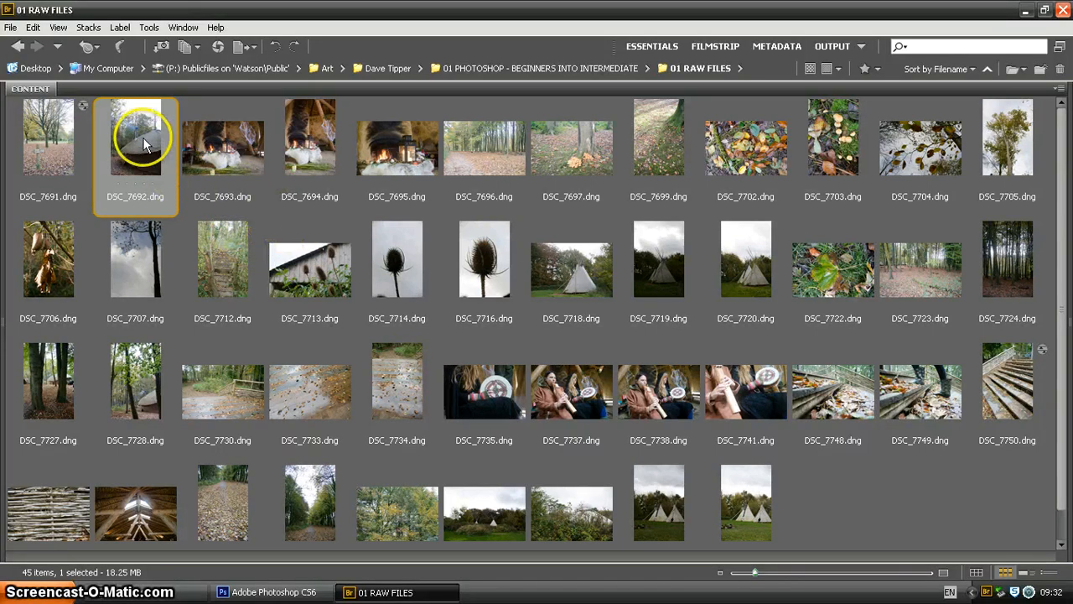
Open DSC_7692.dng in Camera Raw and switch the editing window to full screen
left_click(11, 27)
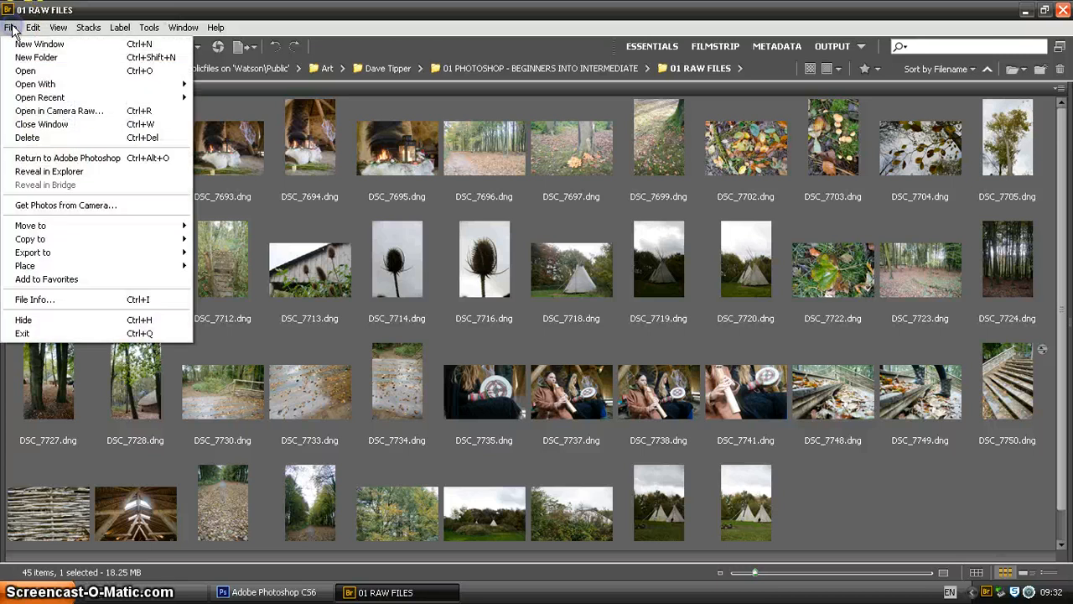
left_click(63, 116)
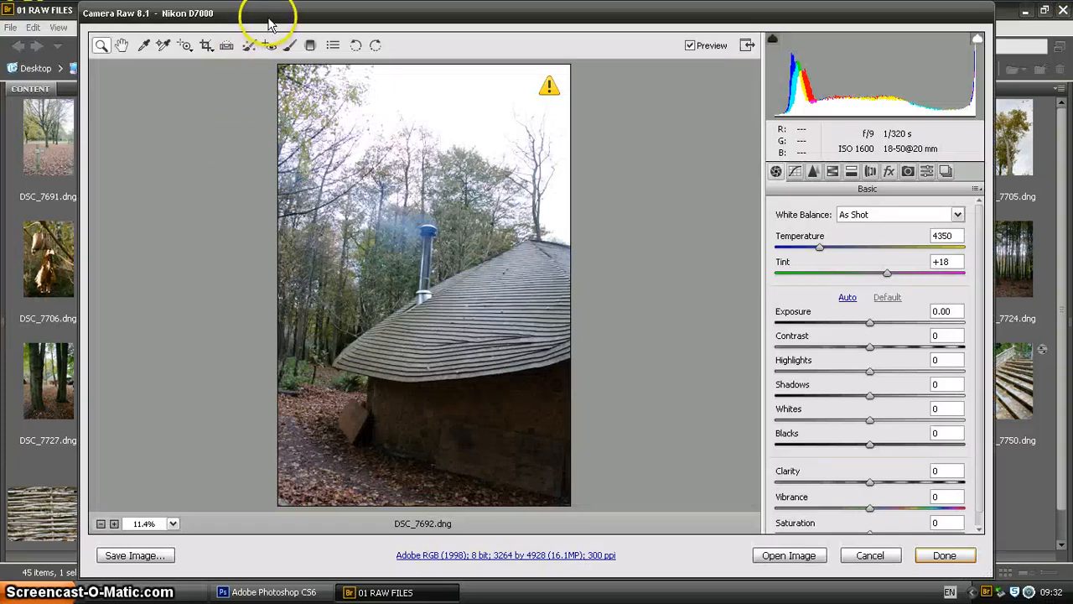
left_click(748, 47)
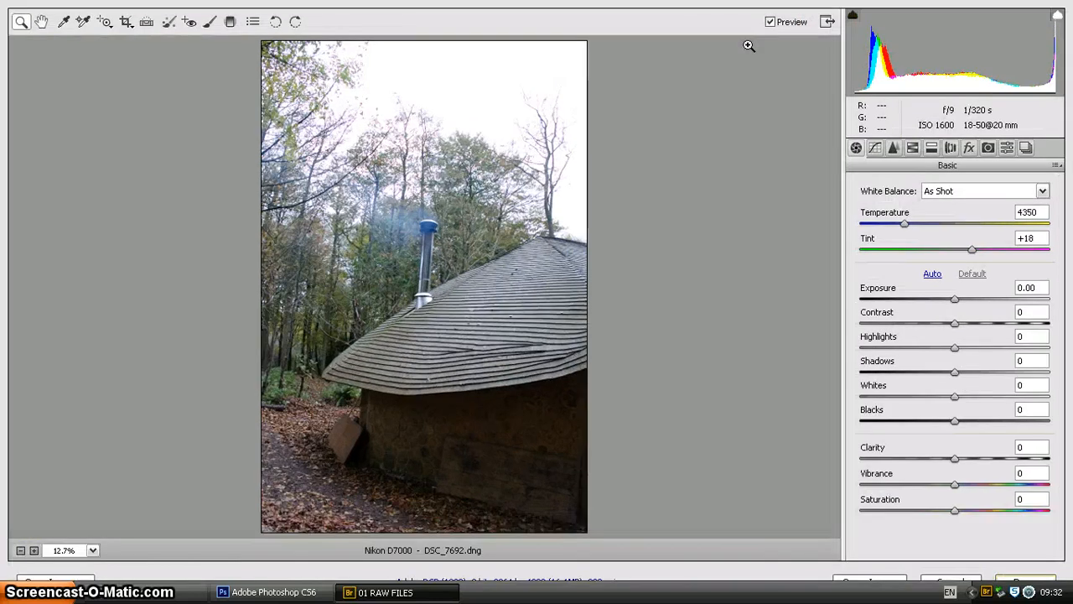
left_click(768, 83)
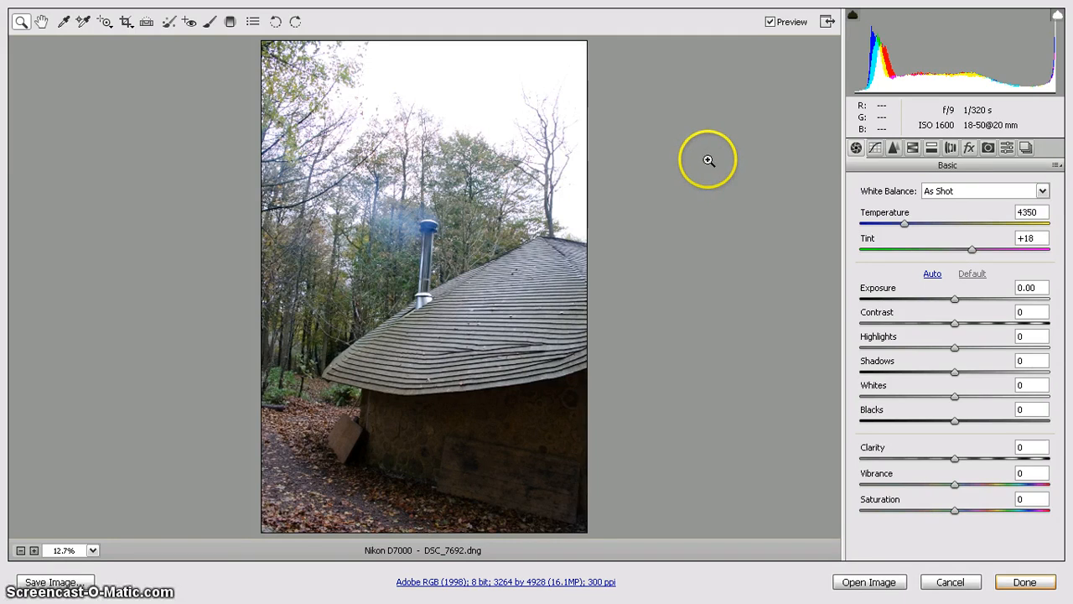
left_click(632, 239)
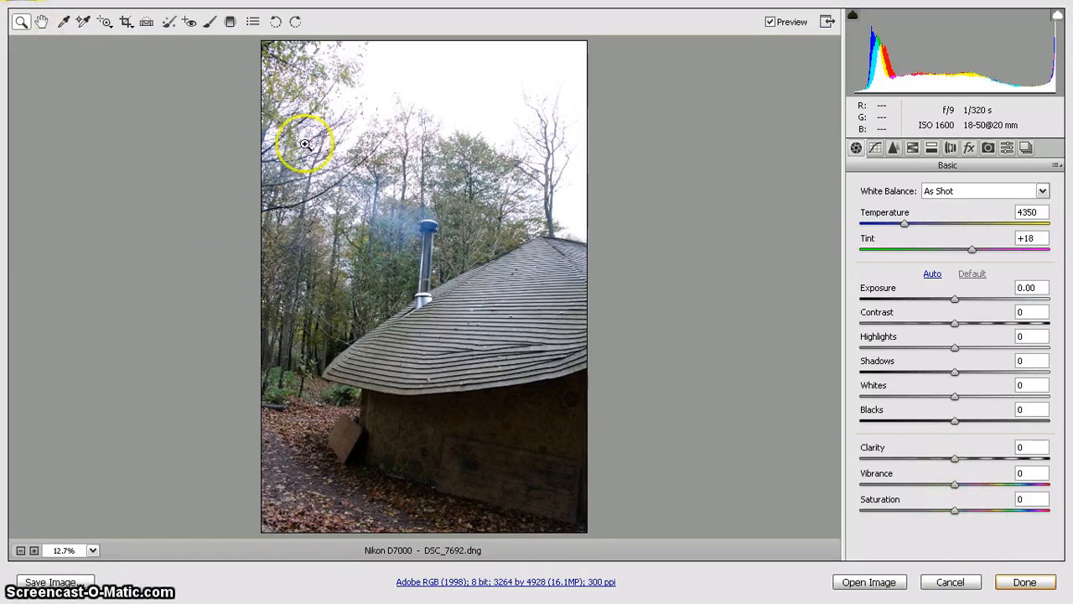
Examine the chimney, roof and lower wall of the hut up close, and fit the whole photo back in view
left_click(402, 255)
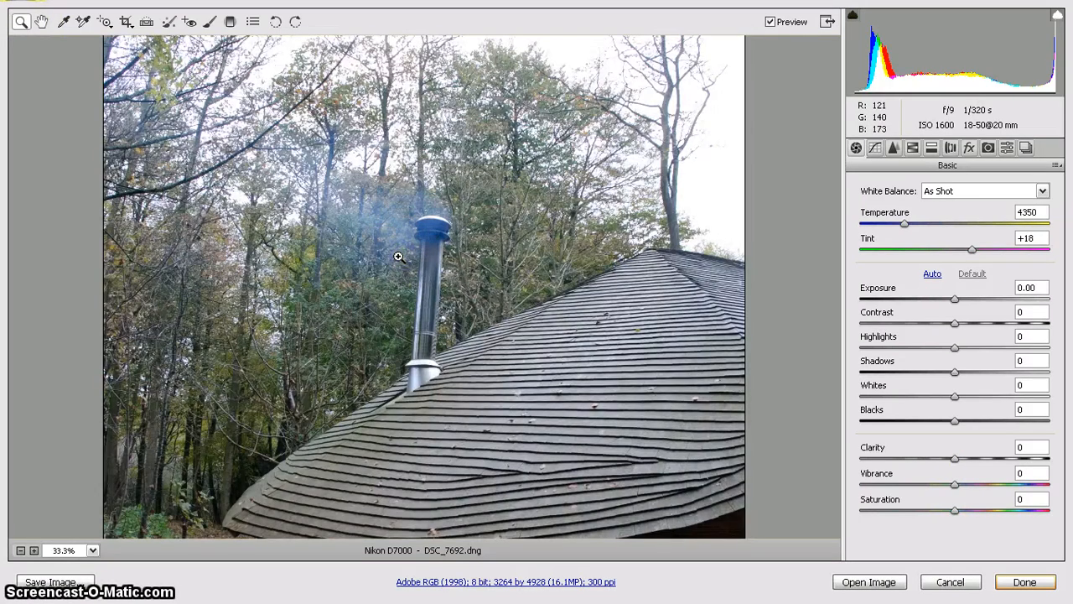
left_click(369, 227)
left_click(41, 21)
left_click_drag(343, 386, 343, 192)
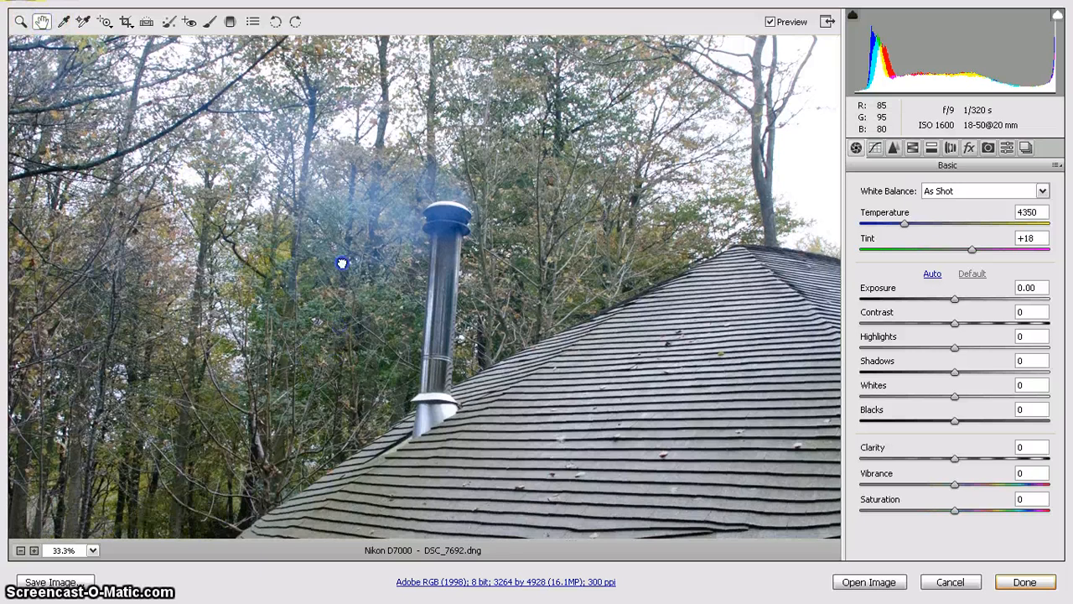
left_click_drag(352, 380, 366, 225)
left_click_drag(261, 253, 374, 218)
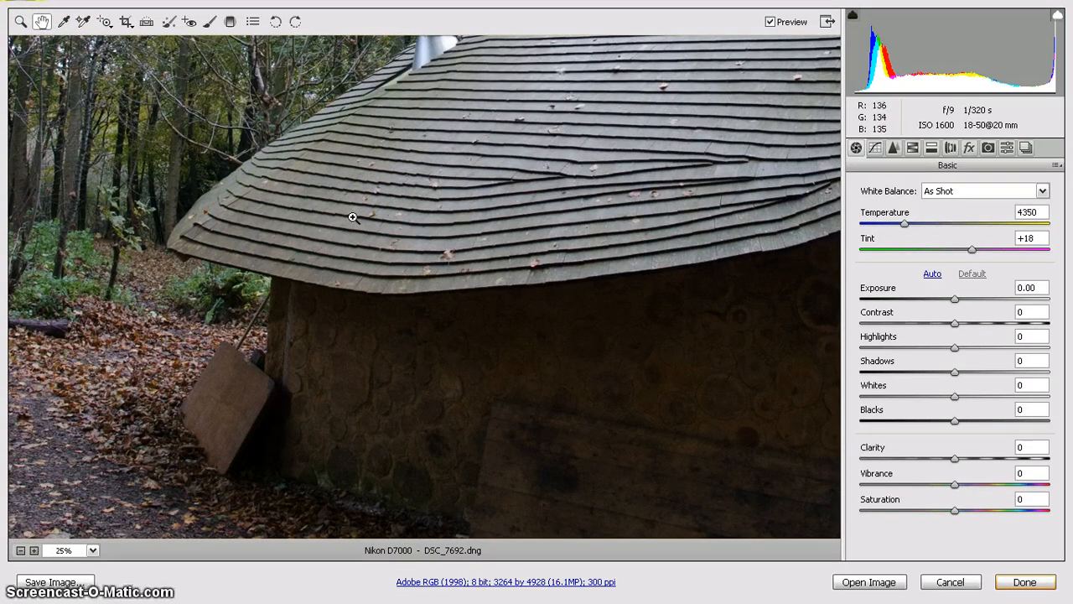
key("ctrl+0")
left_click(309, 183)
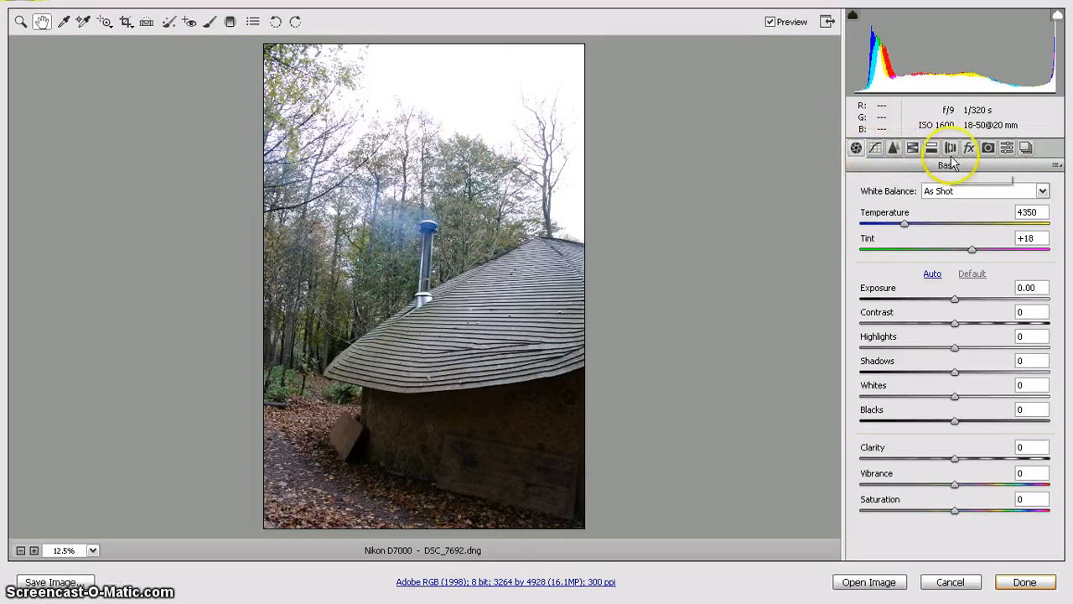
Review the available adjustment categories from Tone Curve through Snapshots, and return to the Basic adjustments
left_click(875, 148)
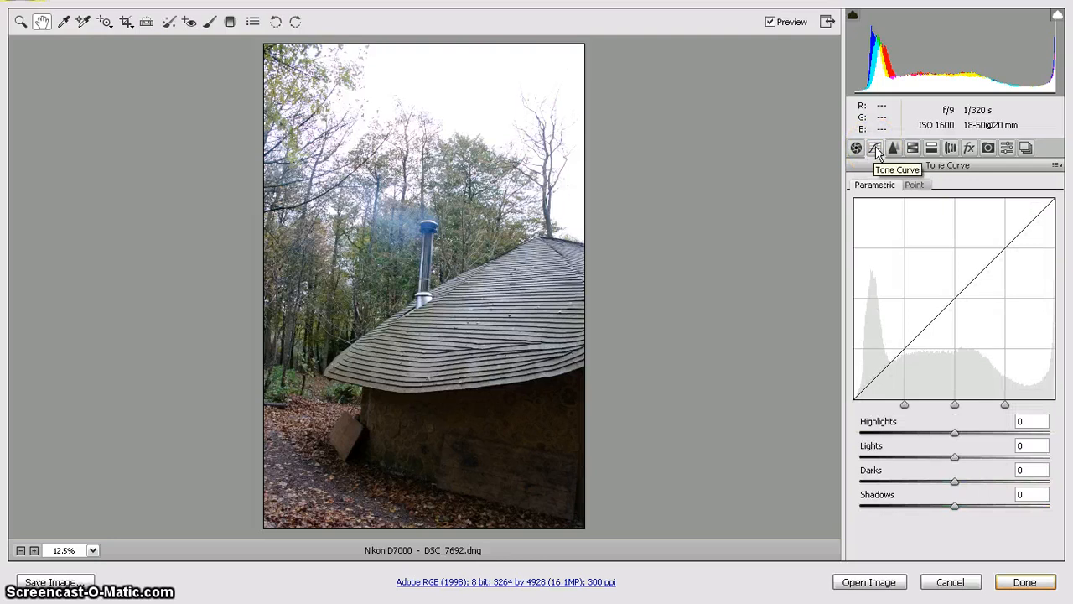
left_click(894, 149)
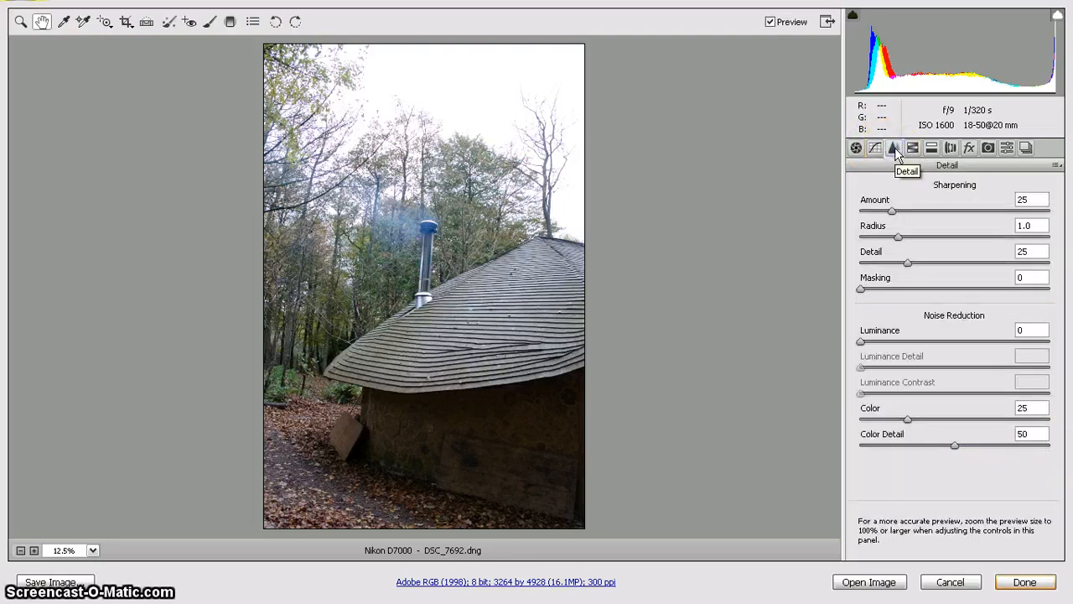
left_click(912, 148)
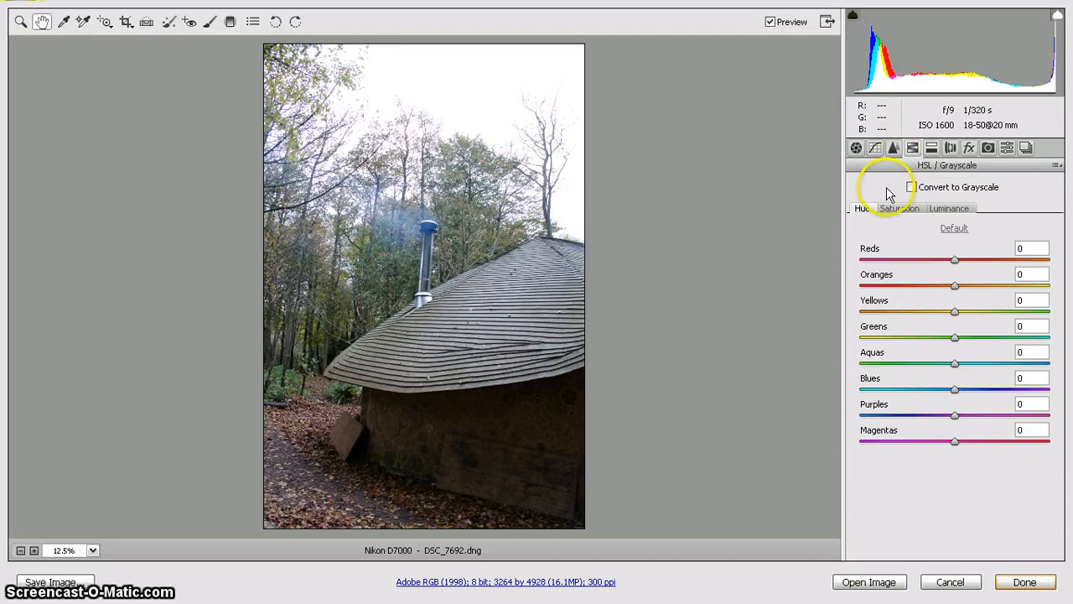
left_click(931, 147)
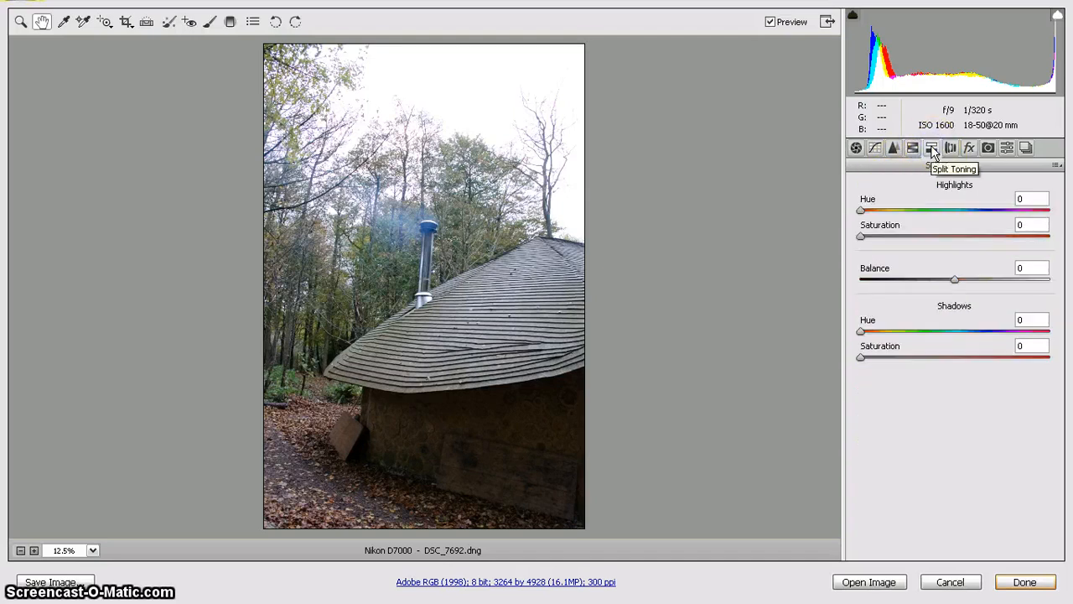
left_click(950, 148)
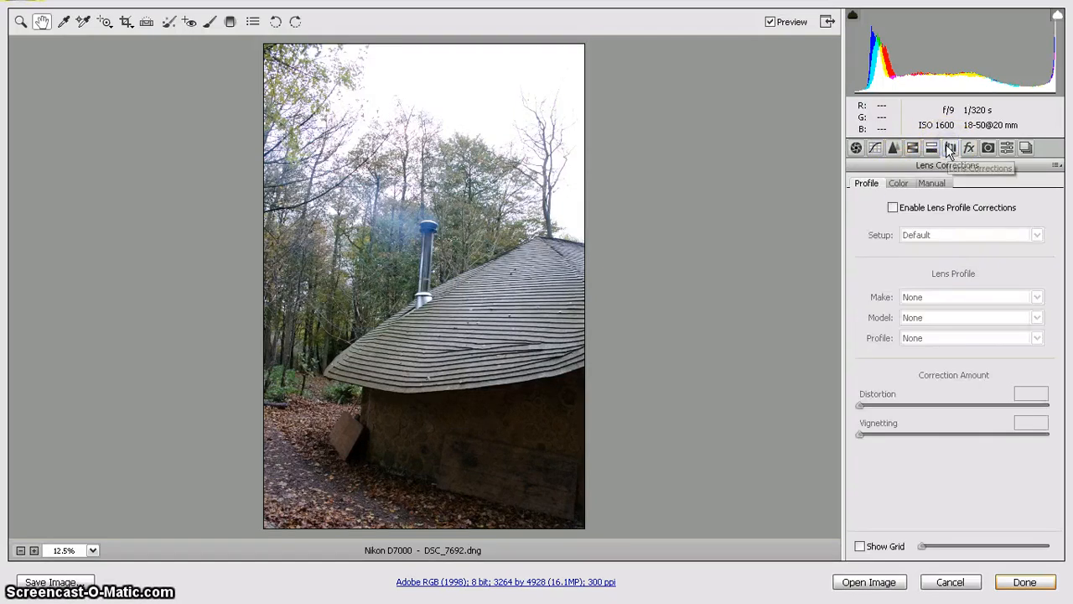
left_click(970, 148)
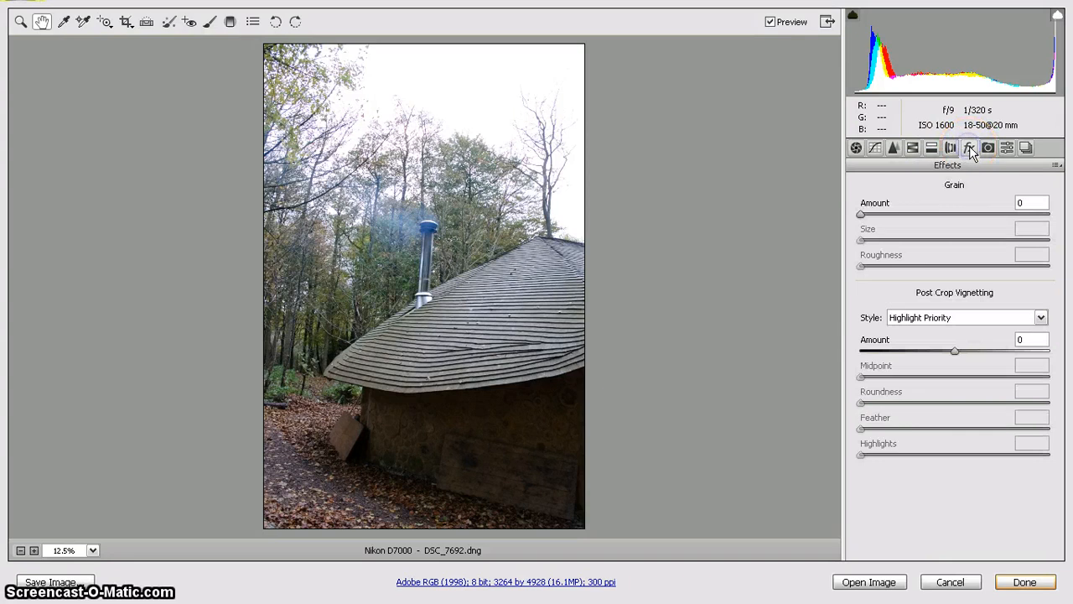
left_click(989, 148)
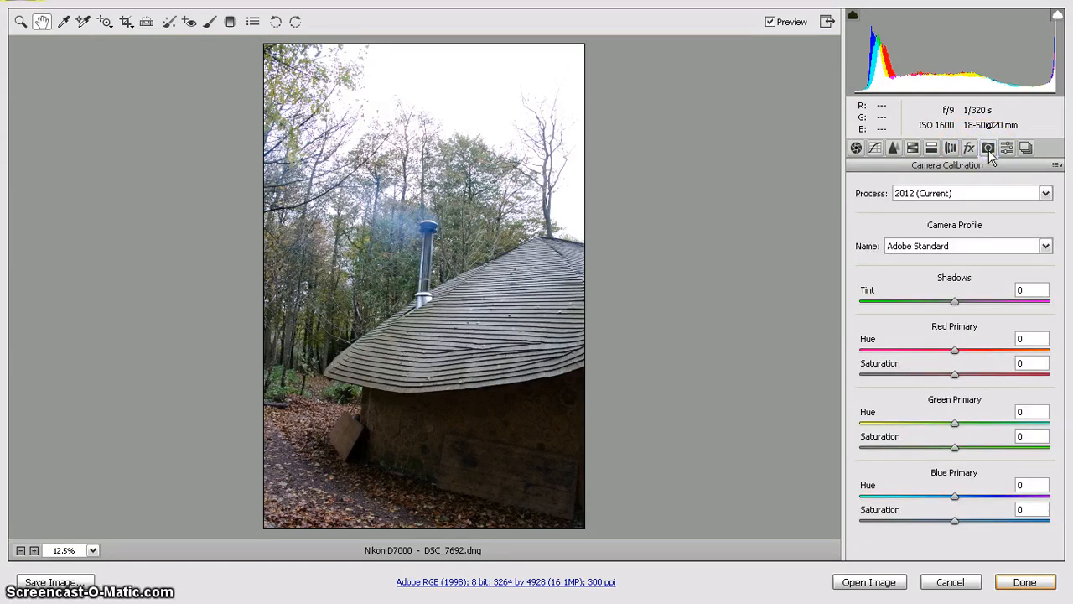
left_click(1007, 149)
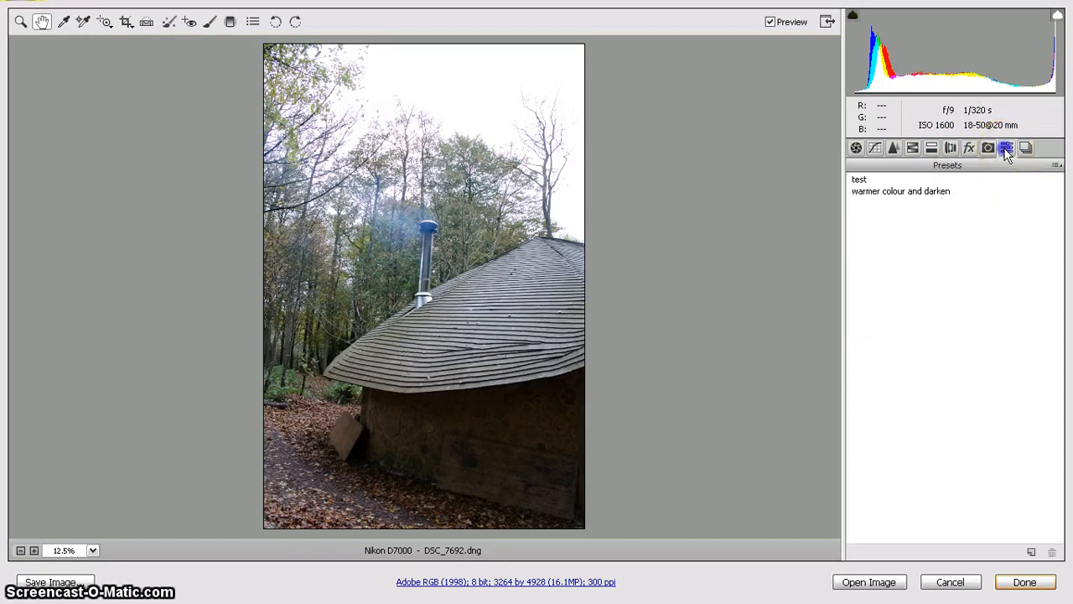
left_click(1026, 149)
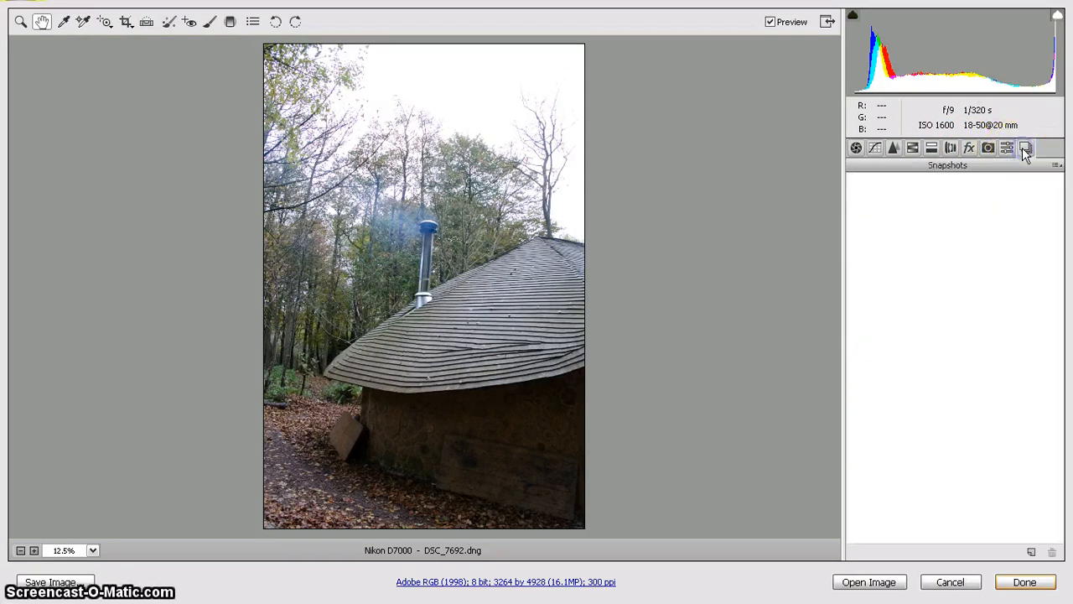
left_click(856, 149)
left_click(854, 153)
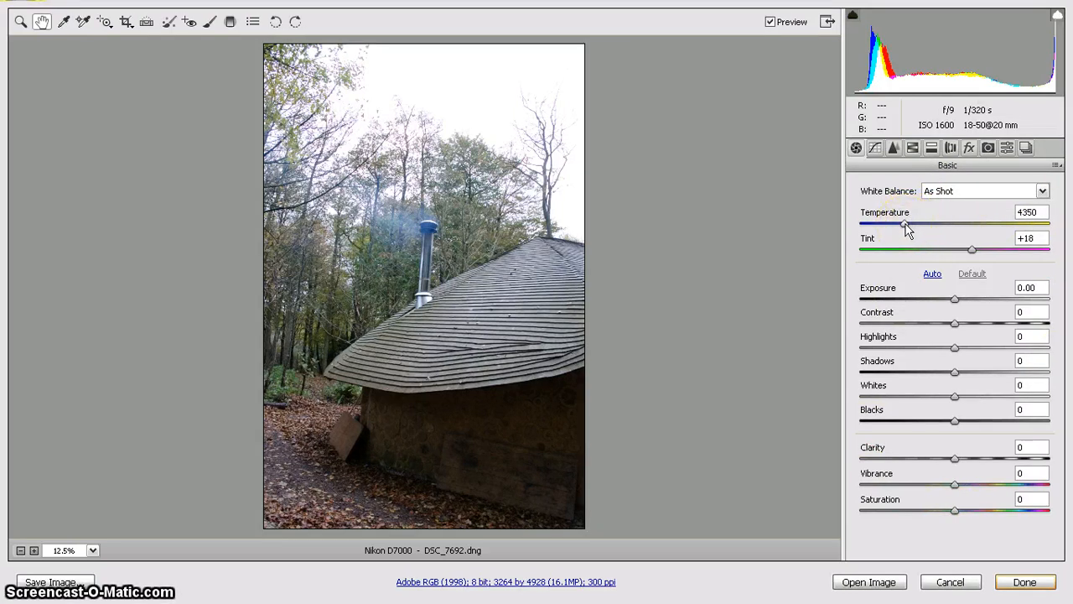
Set the photo's white balance to a Temperature of 4150 and a Tint of +12
left_click_drag(908, 231, 917, 230)
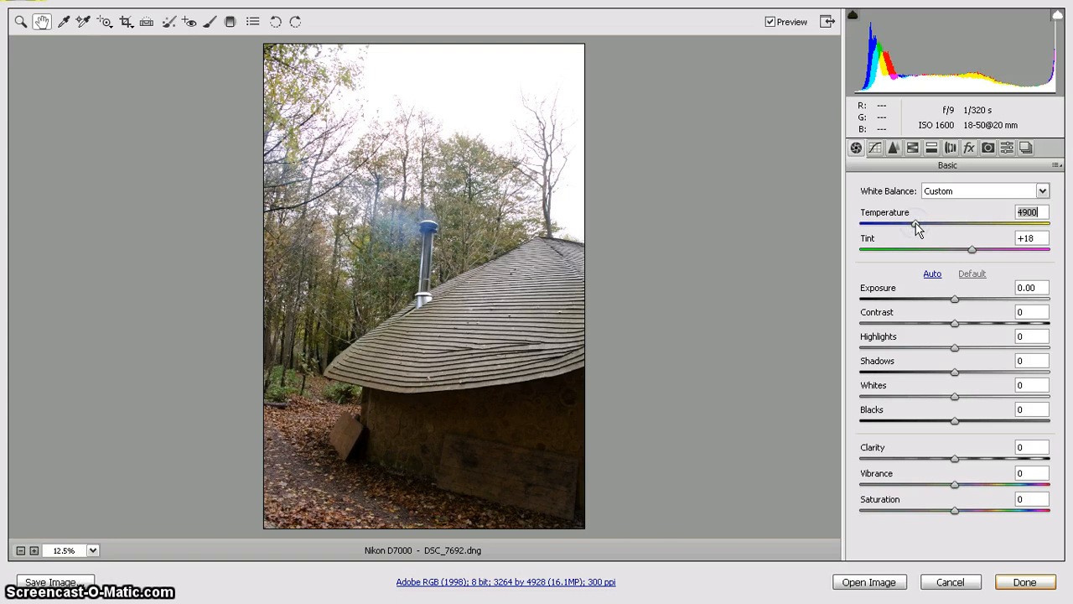
left_click_drag(917, 229, 903, 230)
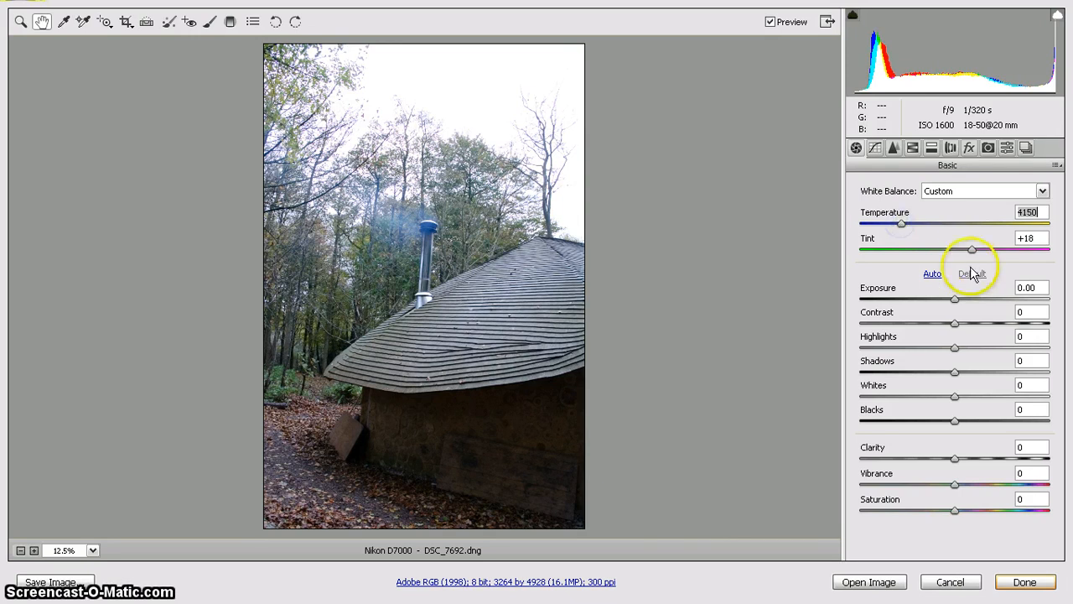
mouse_move(973, 254)
left_mouse_down()
mouse_move(923, 253)
mouse_move(979, 255)
left_mouse_up()
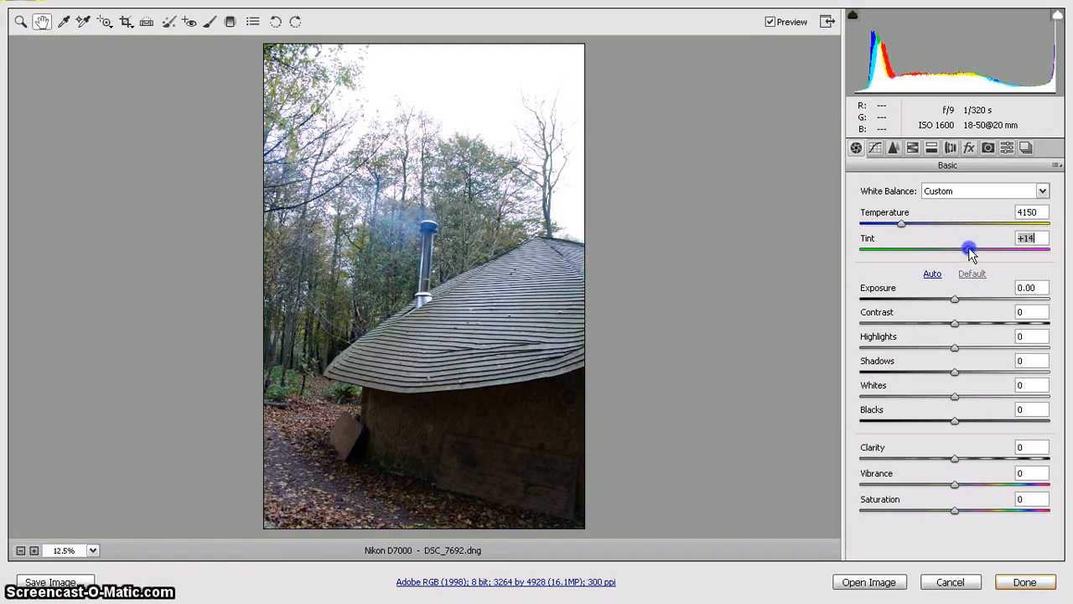
left_click_drag(970, 253, 970, 253)
Try lightening the dark areas with Shadows at +87, and return the tonal adjustments to 0
left_click_drag(956, 302, 957, 327)
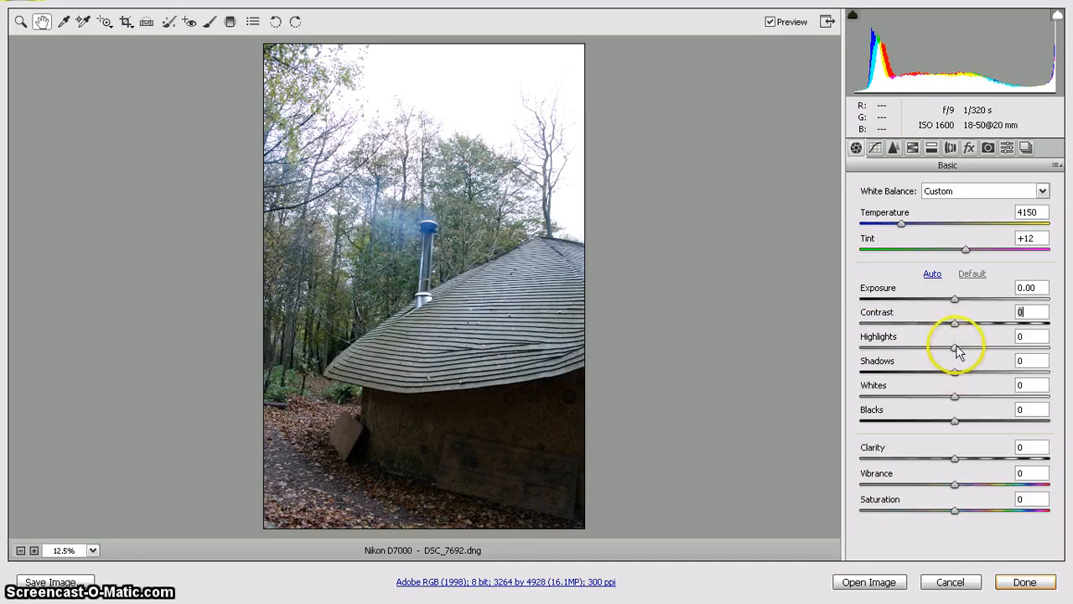
mouse_move(955, 346)
left_mouse_down()
mouse_move(1027, 345)
mouse_move(878, 347)
mouse_move(956, 348)
left_mouse_up()
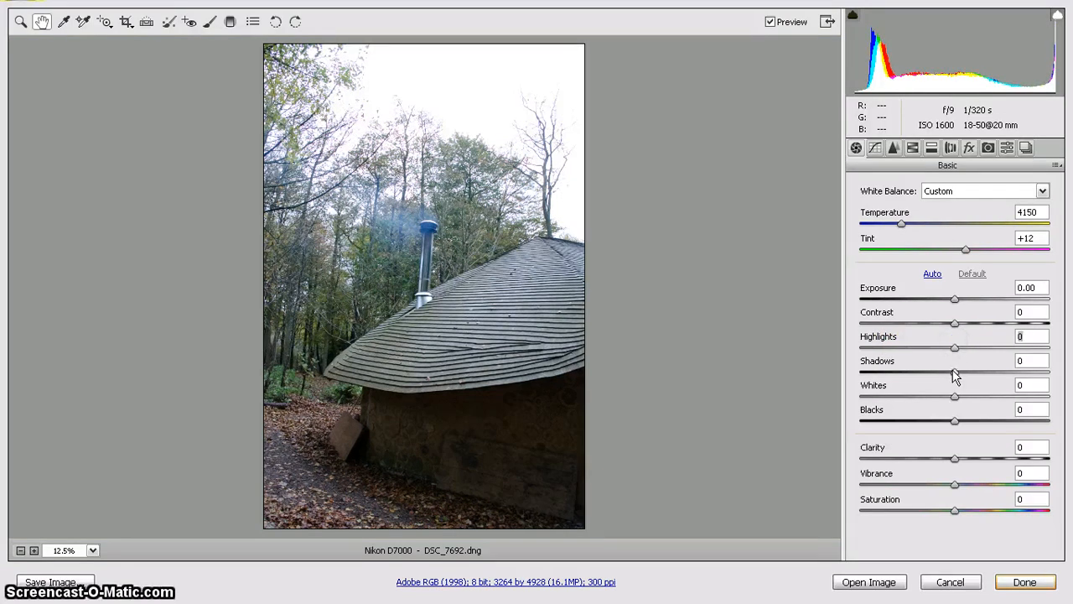
left_click_drag(955, 373, 1038, 377)
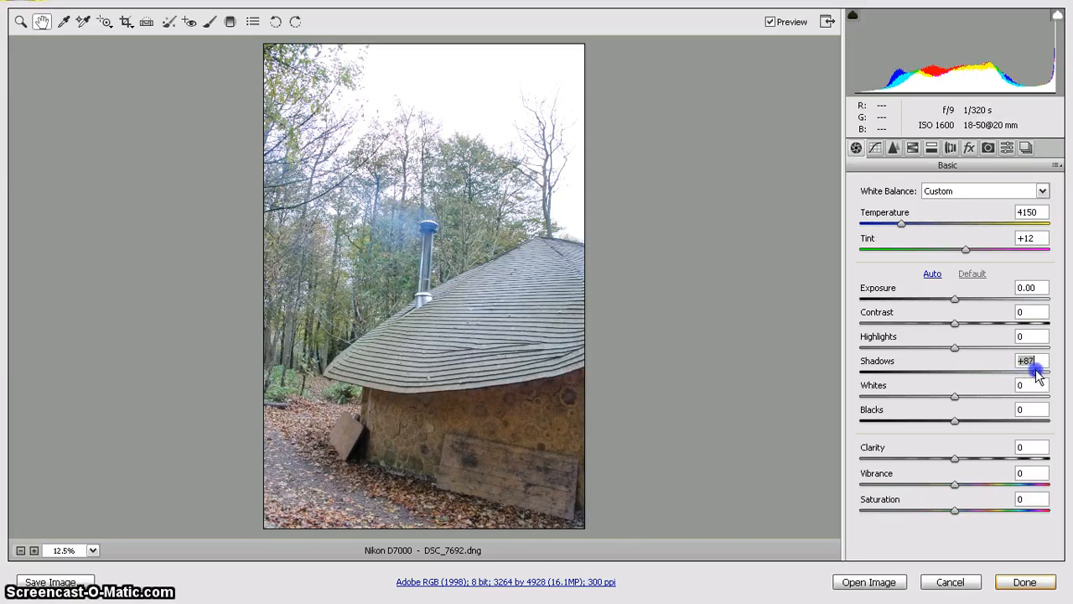
left_click_drag(1037, 377, 959, 425)
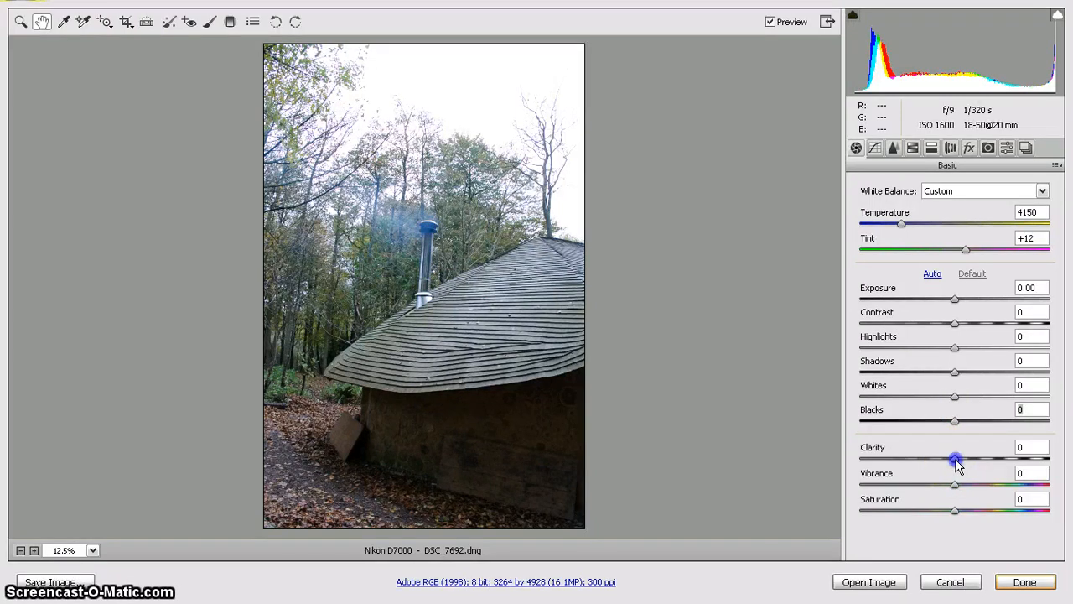
Try Clarity at +54 and a higher Vibrance on the photo, and return Clarity, Vibrance and Saturation to 0
left_click_drag(959, 466, 1004, 465)
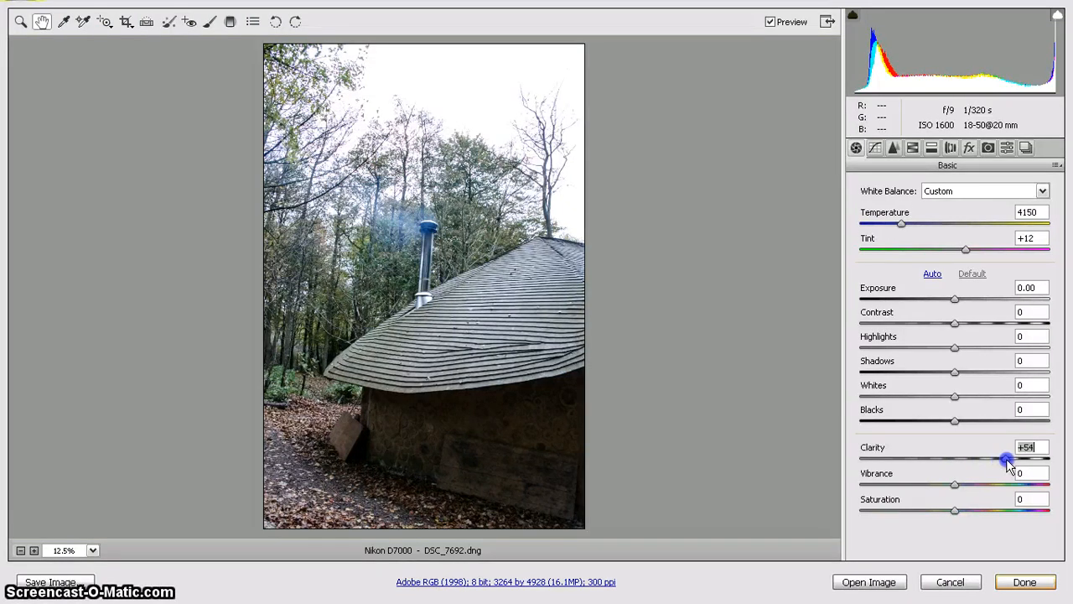
left_click_drag(1007, 464, 955, 466)
left_click(956, 484)
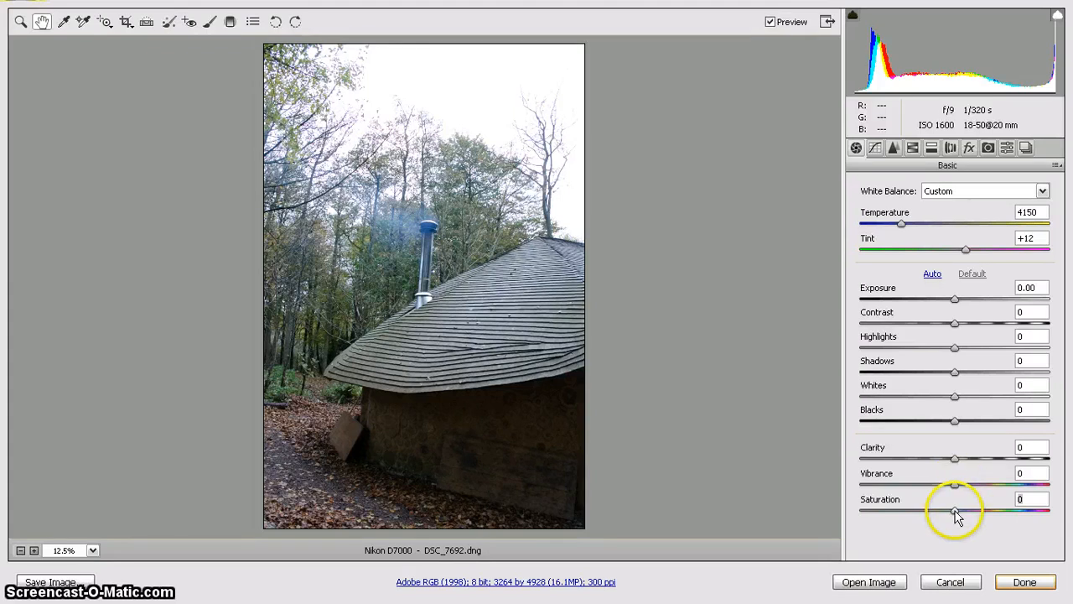
mouse_move(956, 513)
left_mouse_down()
mouse_move(1051, 514)
mouse_move(860, 514)
mouse_move(958, 514)
left_mouse_up()
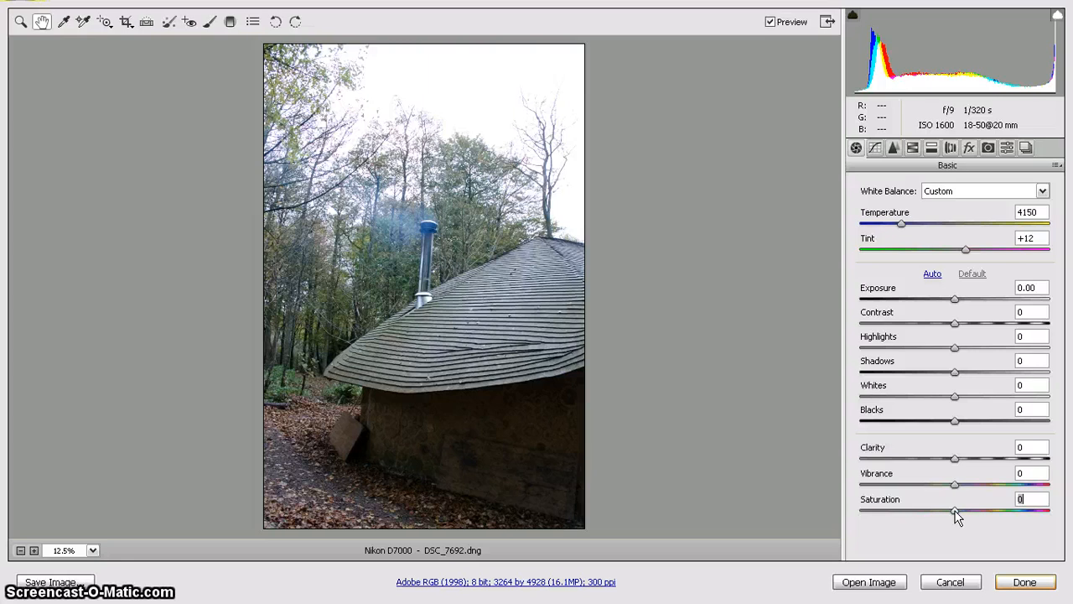
left_click(955, 486)
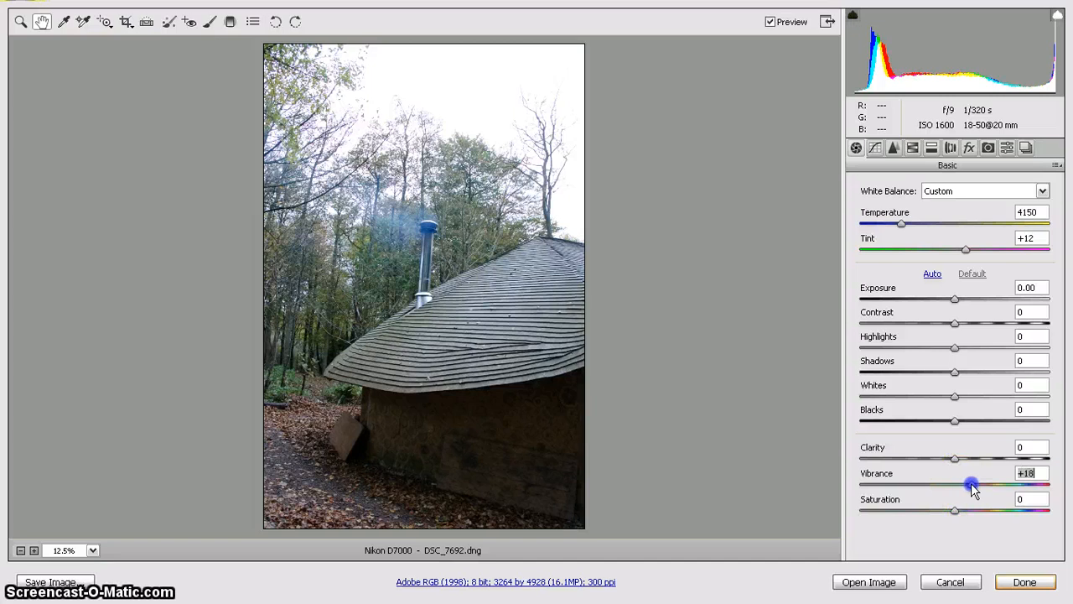
left_click_drag(985, 488, 956, 484)
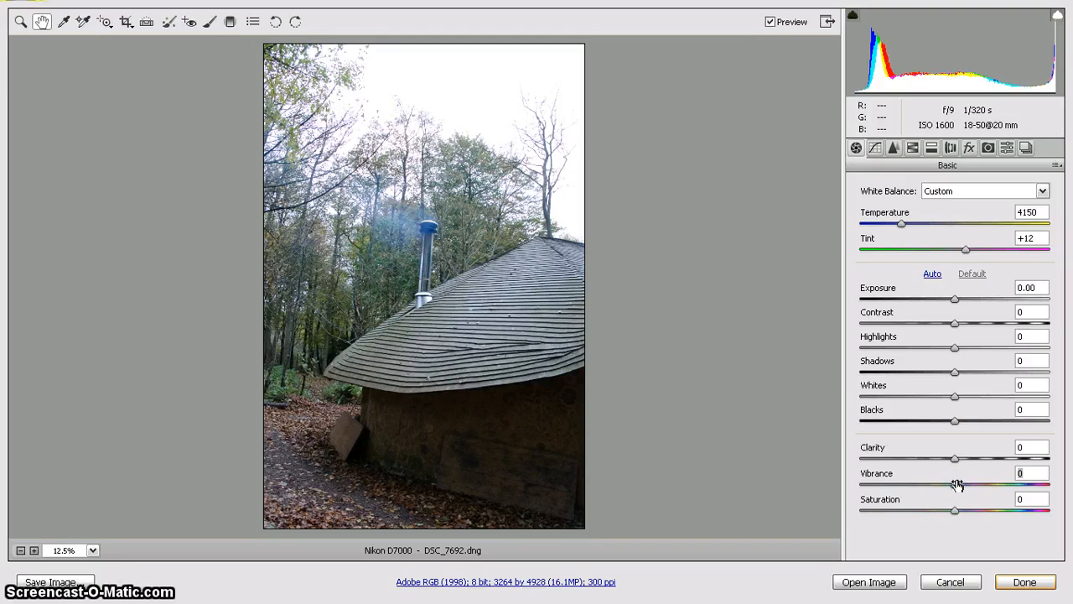
left_click(955, 485)
left_click(980, 500)
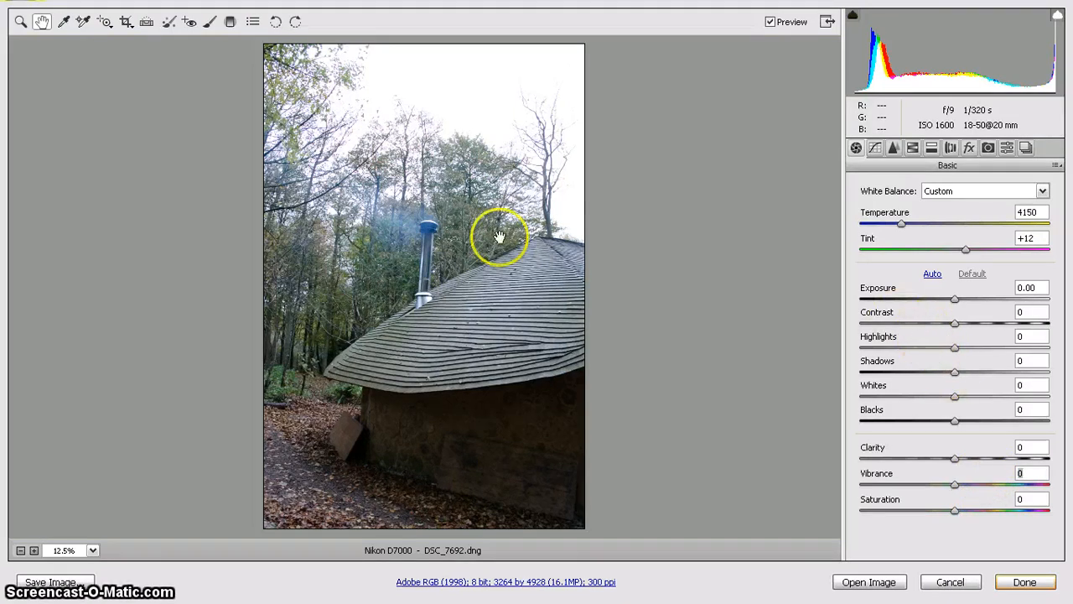
left_click(128, 25)
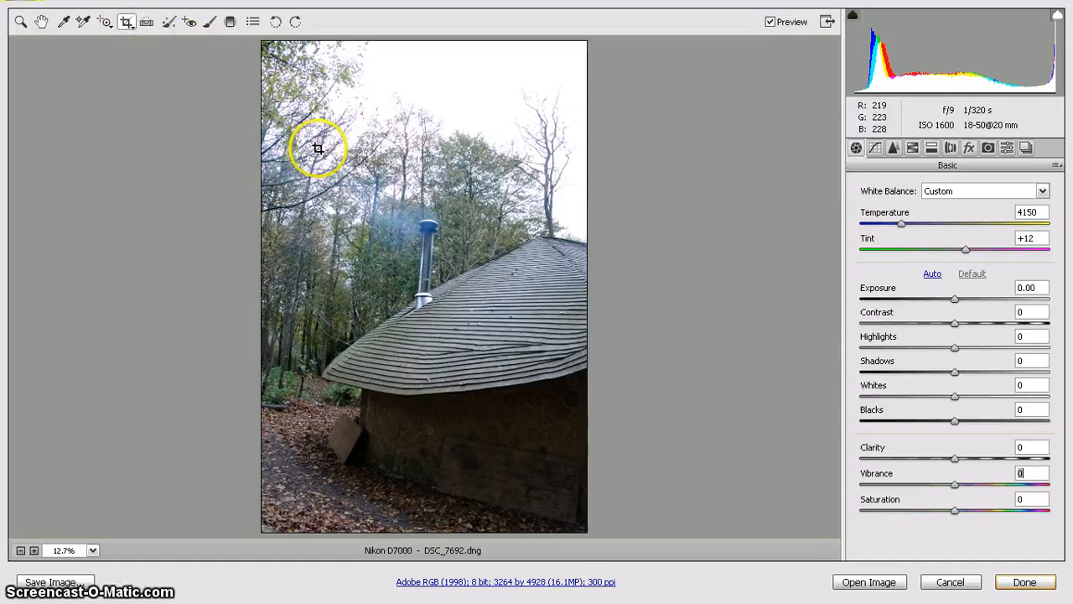
left_click(130, 26)
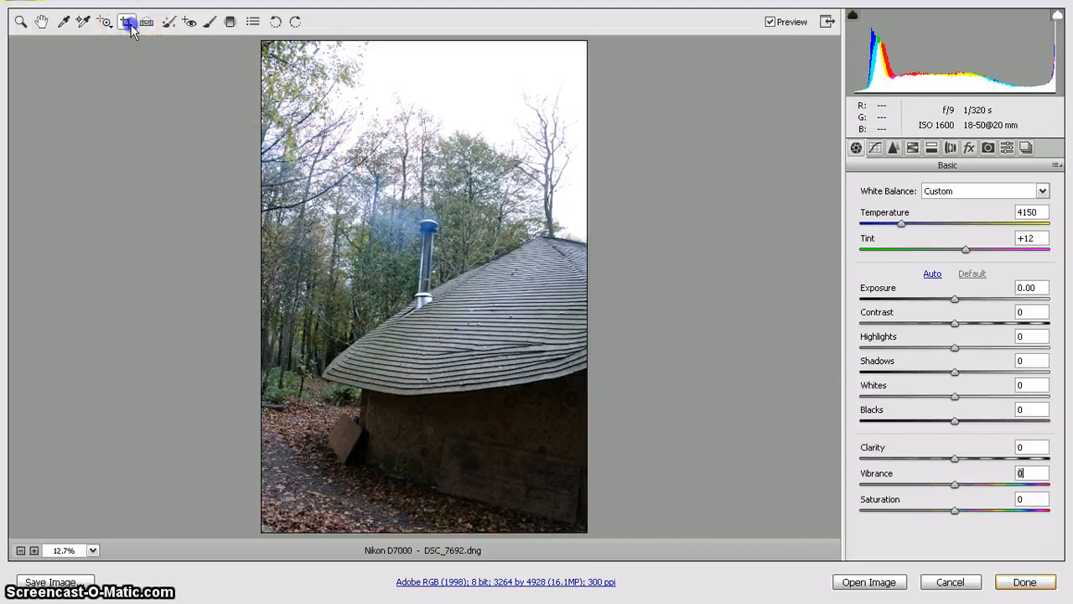
left_click_drag(131, 32, 170, 152)
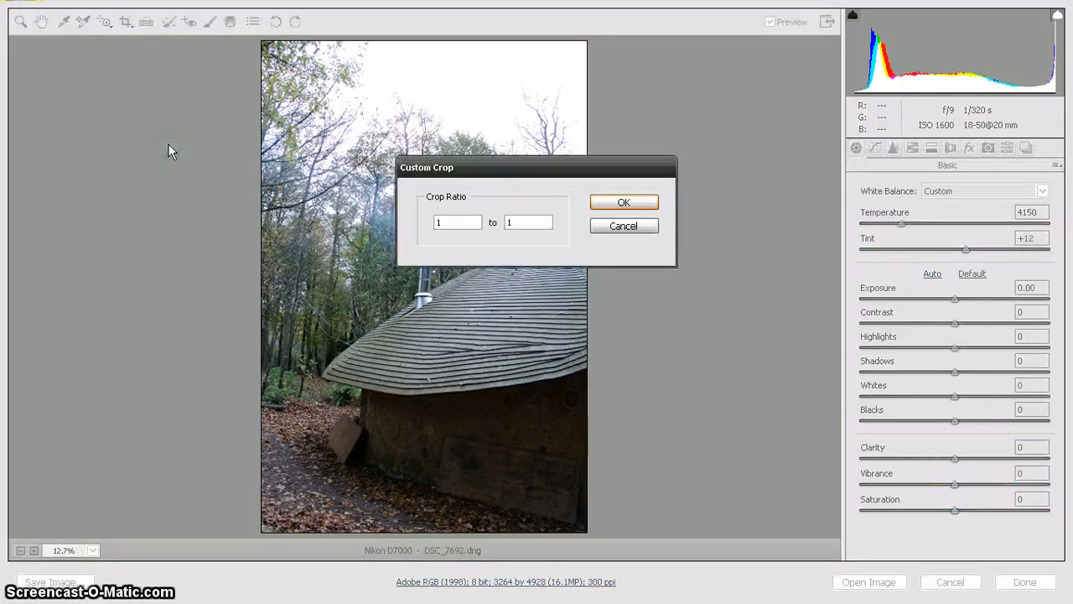
left_click(622, 227)
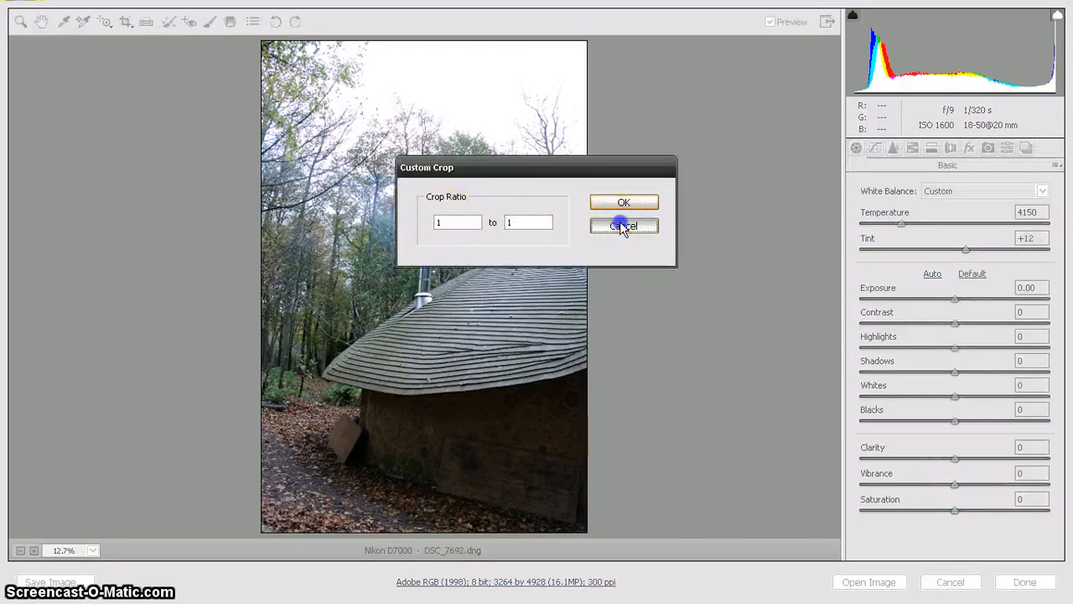
Crop the photo with the Normal ratio around the hut to about 2894 by 3911 pixels, and recheck the crop frame
left_click(127, 23)
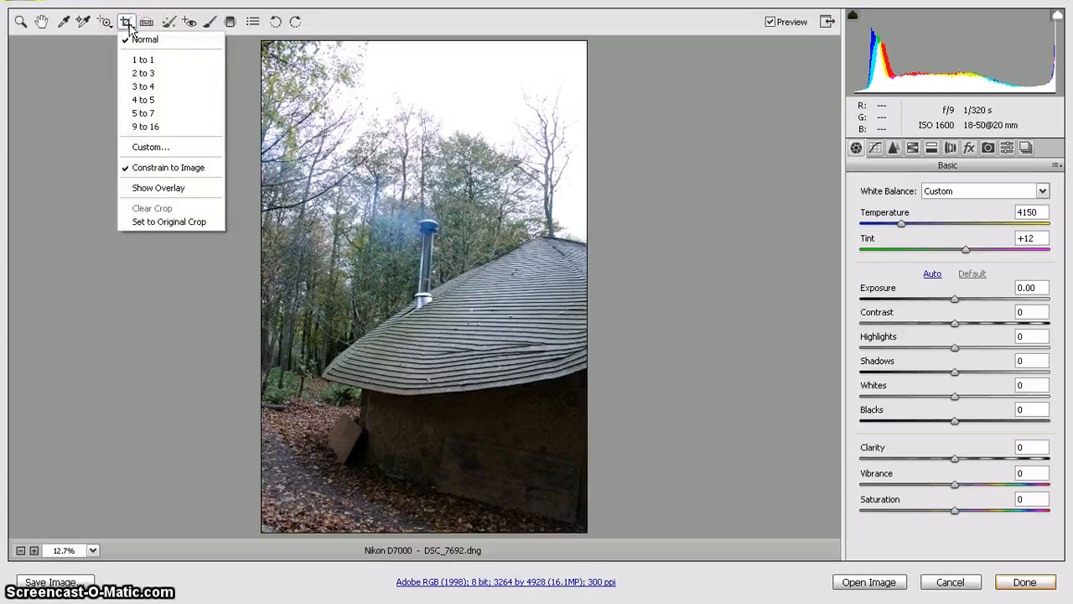
left_click(138, 40)
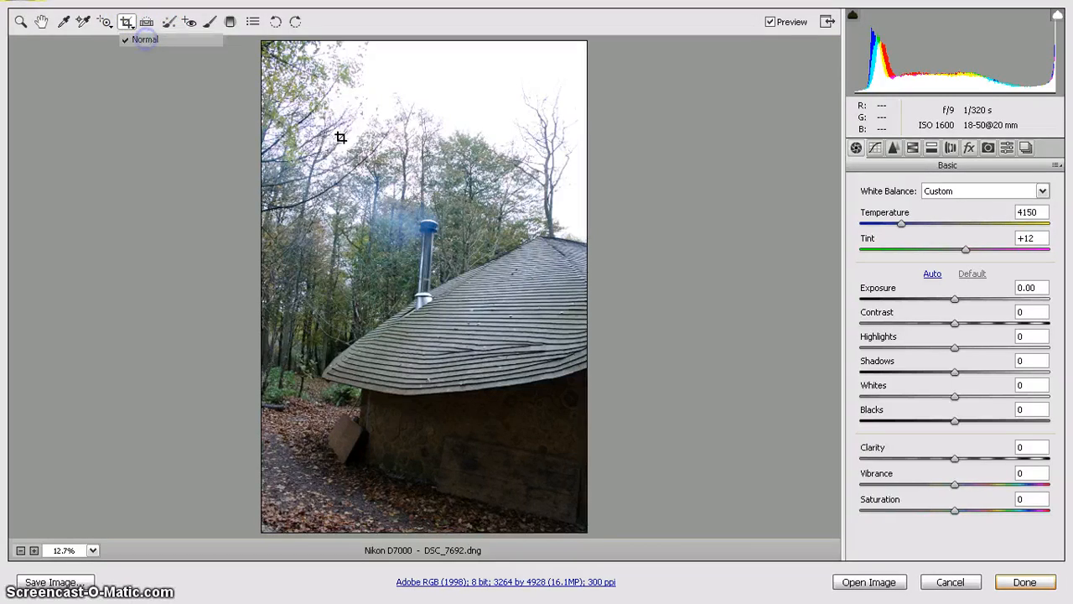
left_click_drag(319, 134, 579, 517)
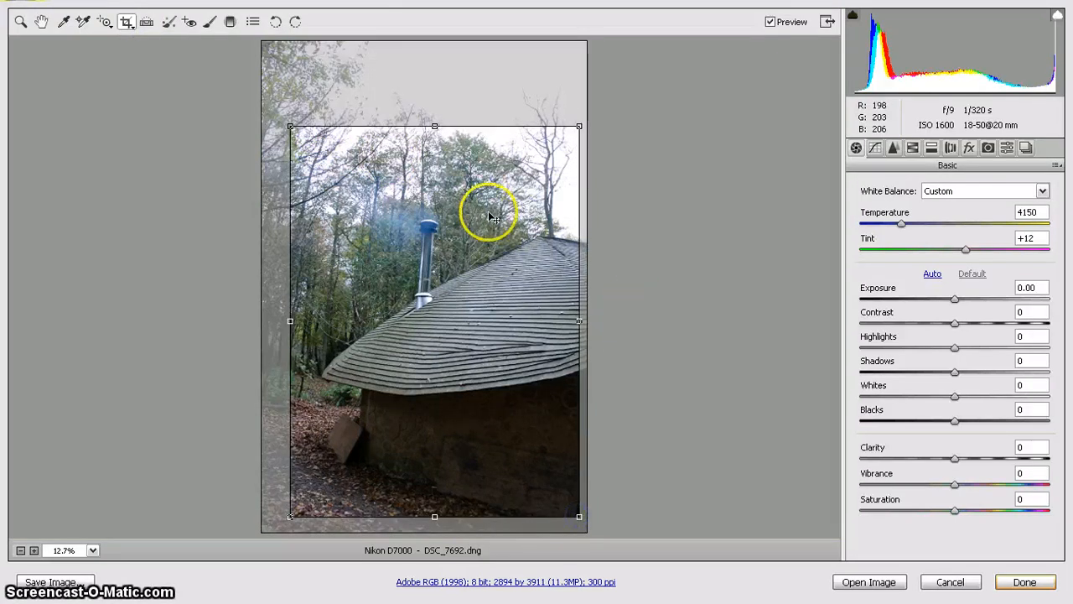
key("Return")
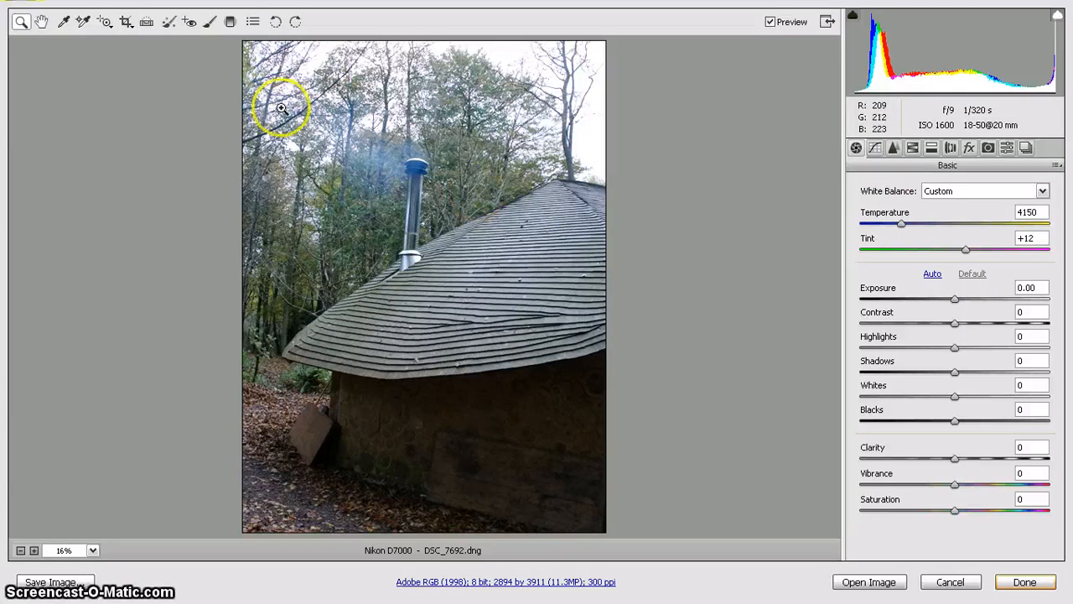
left_click(125, 22)
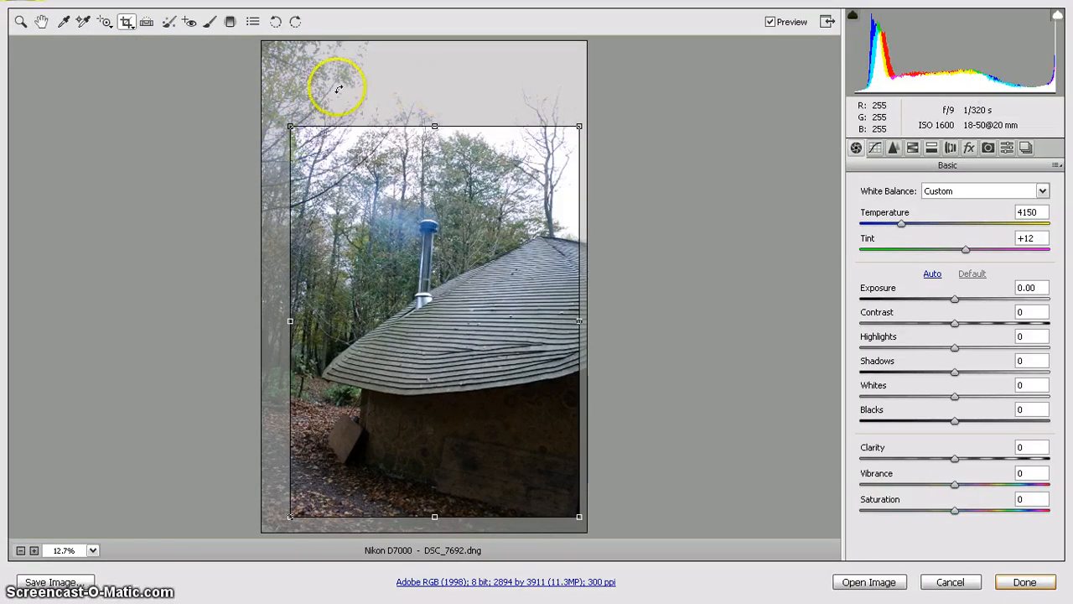
double_click(486, 206)
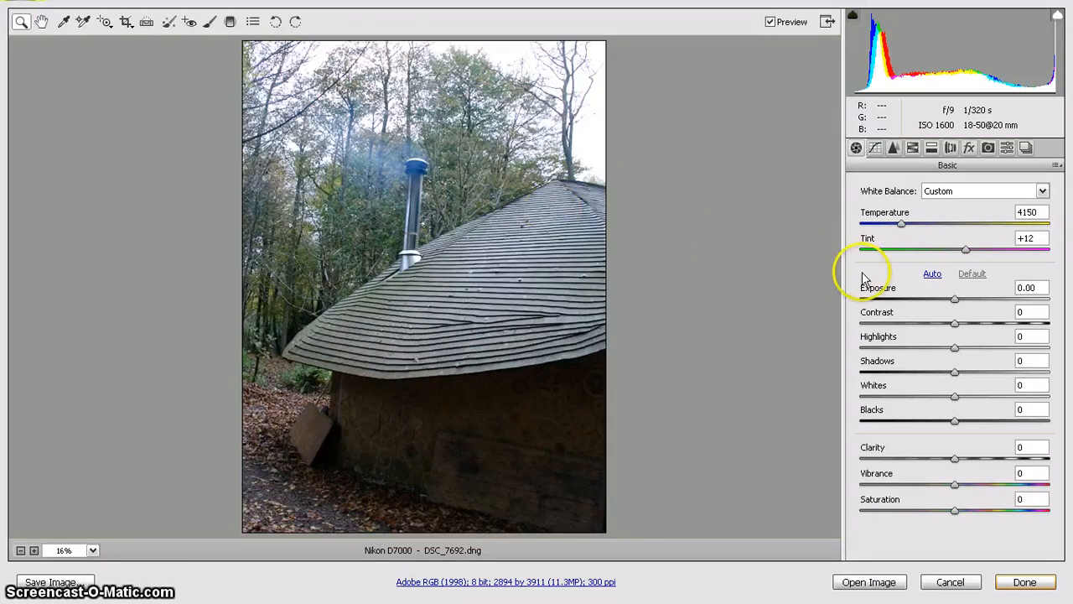
Set Contrast to +37, Shadows to +50, Clarity to +8 and Vibrance to +22, and apply the edits without opening the image
left_click(955, 323)
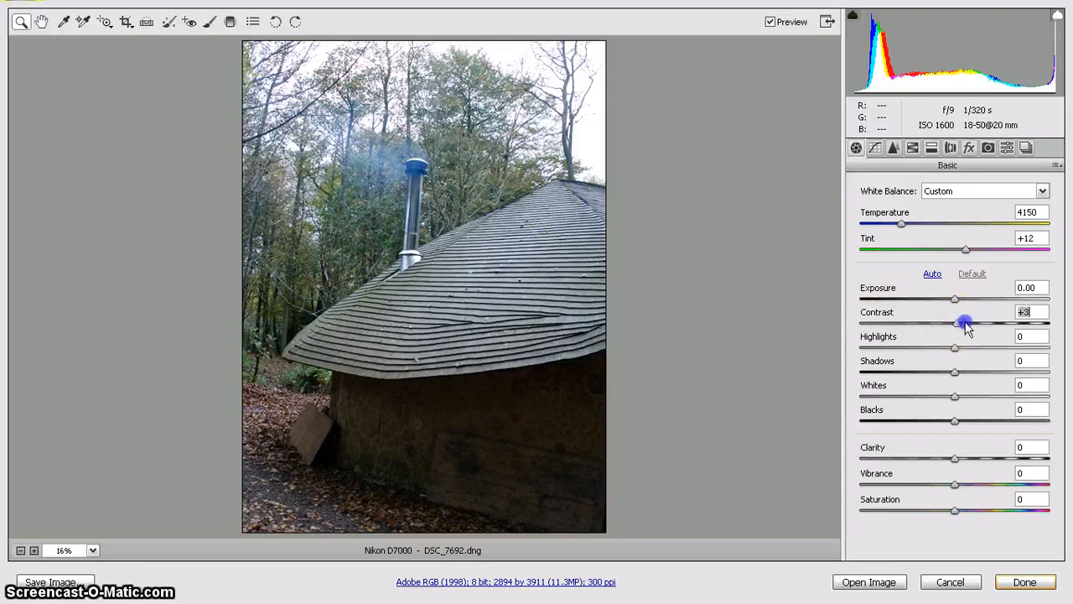
left_click_drag(967, 328, 991, 324)
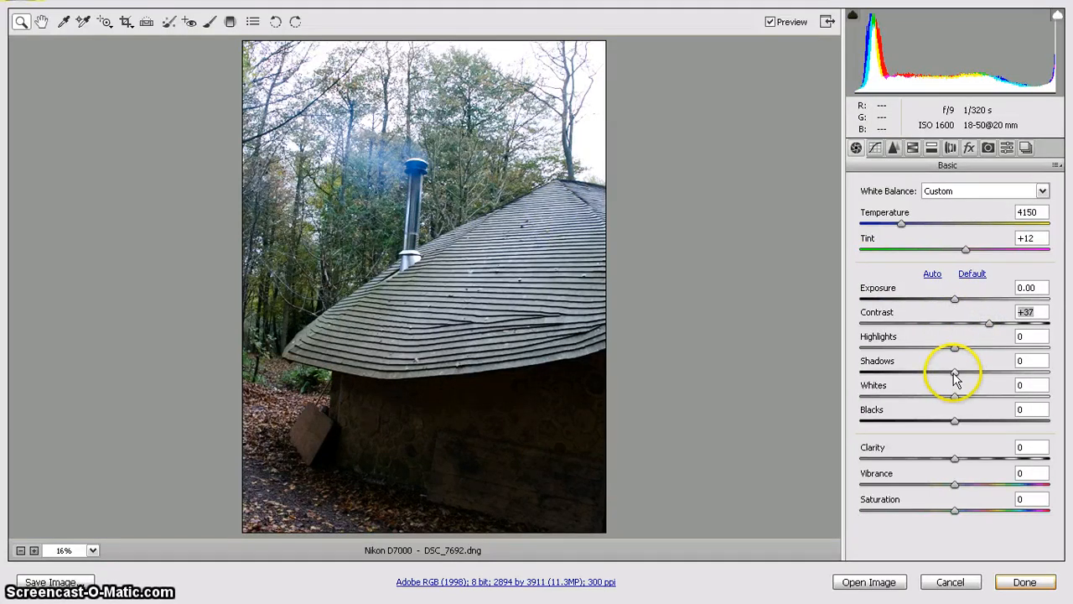
left_click_drag(954, 372, 998, 377)
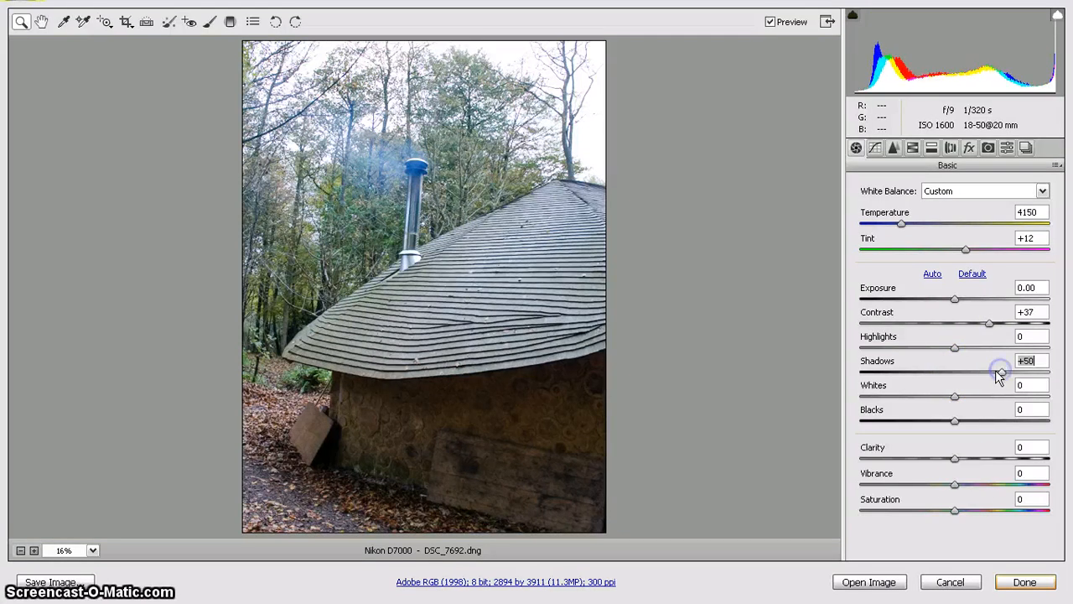
left_click_drag(956, 459, 977, 488)
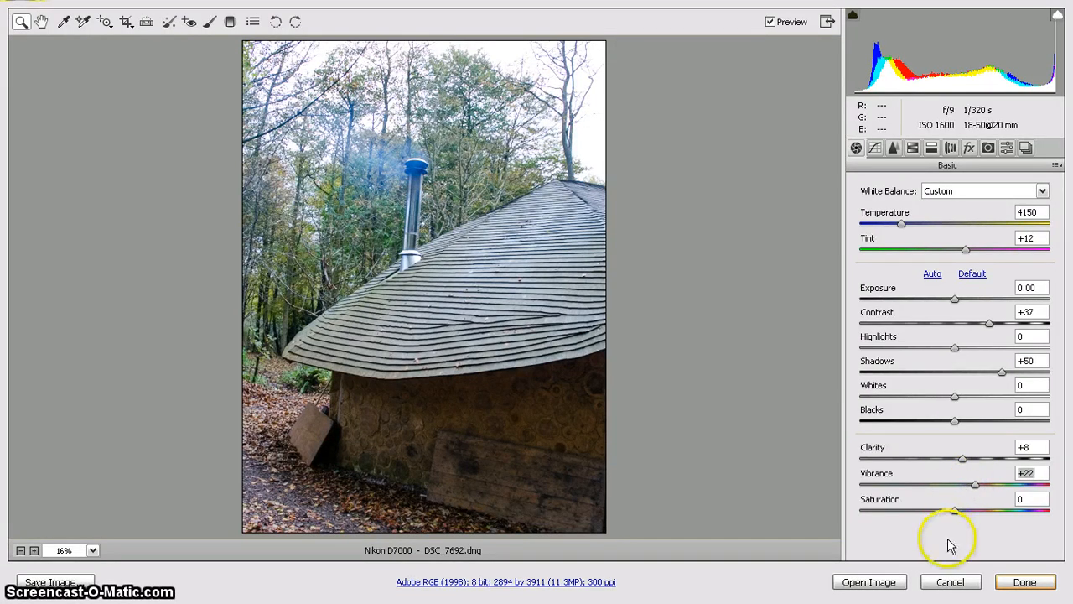
left_click(1024, 583)
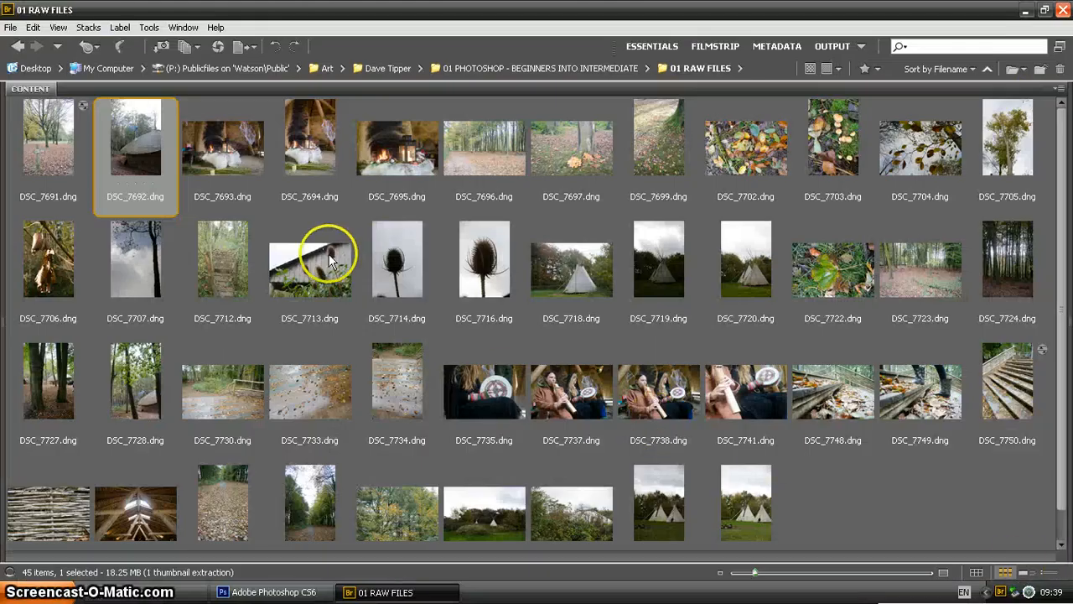
Select DSC_7692.dng in the folder and enlarge the thumbnails to examine its crop and edit badges
left_click(184, 220)
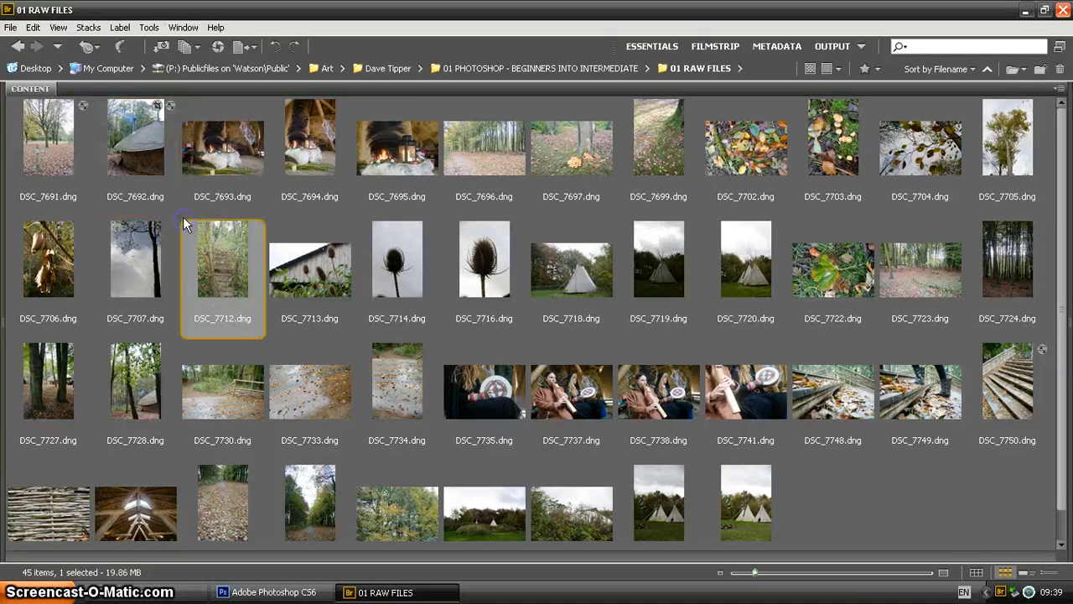
left_click(142, 150)
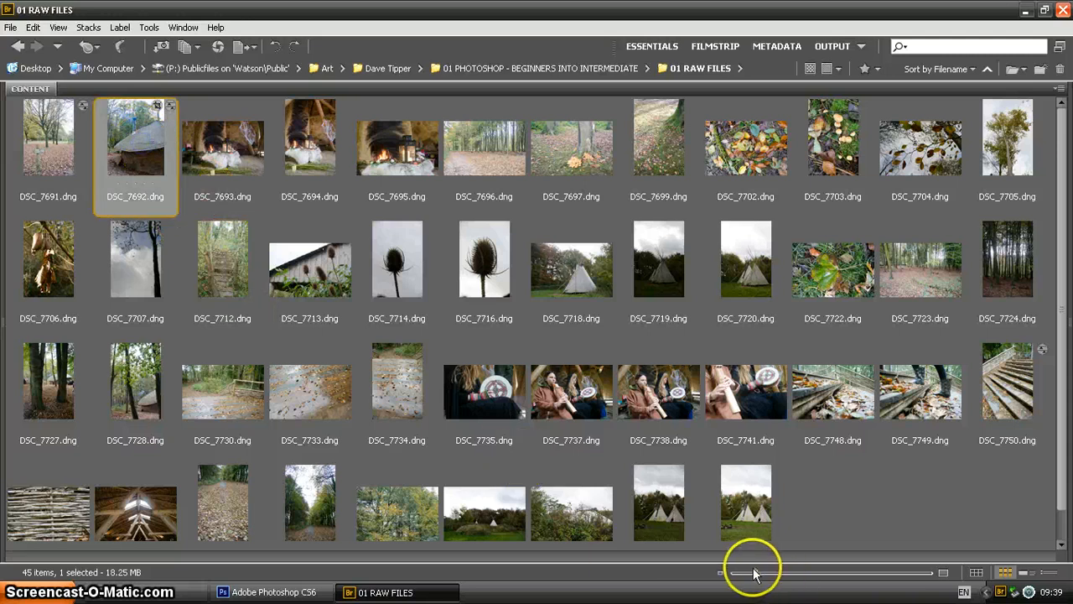
left_click_drag(755, 574, 811, 573)
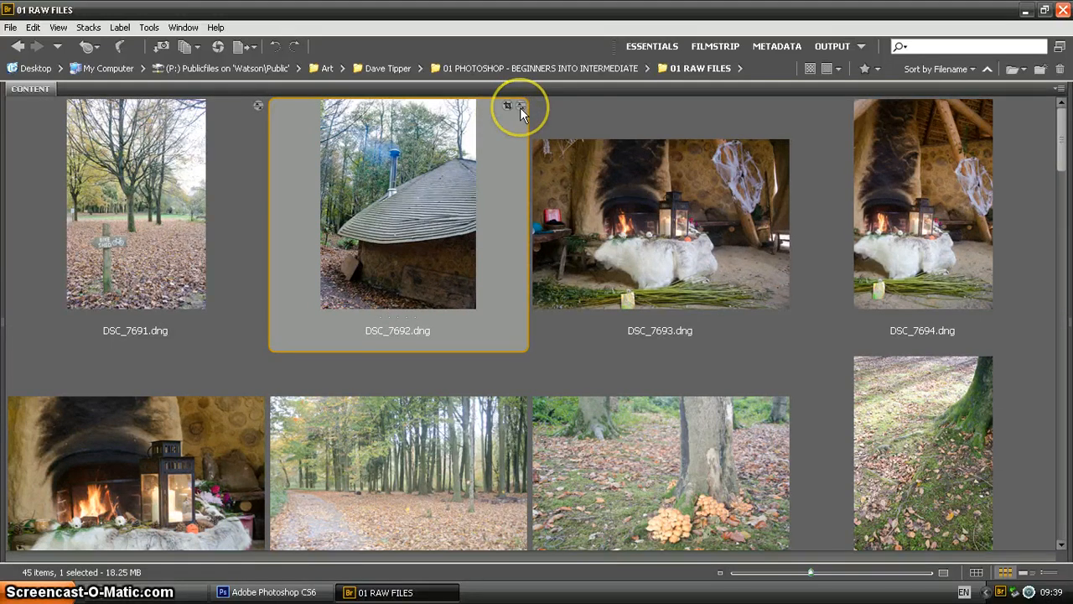
Reopen DSC_7692.dng in Camera Raw and check that its crop frame can still be adjusted
right_click(400, 201)
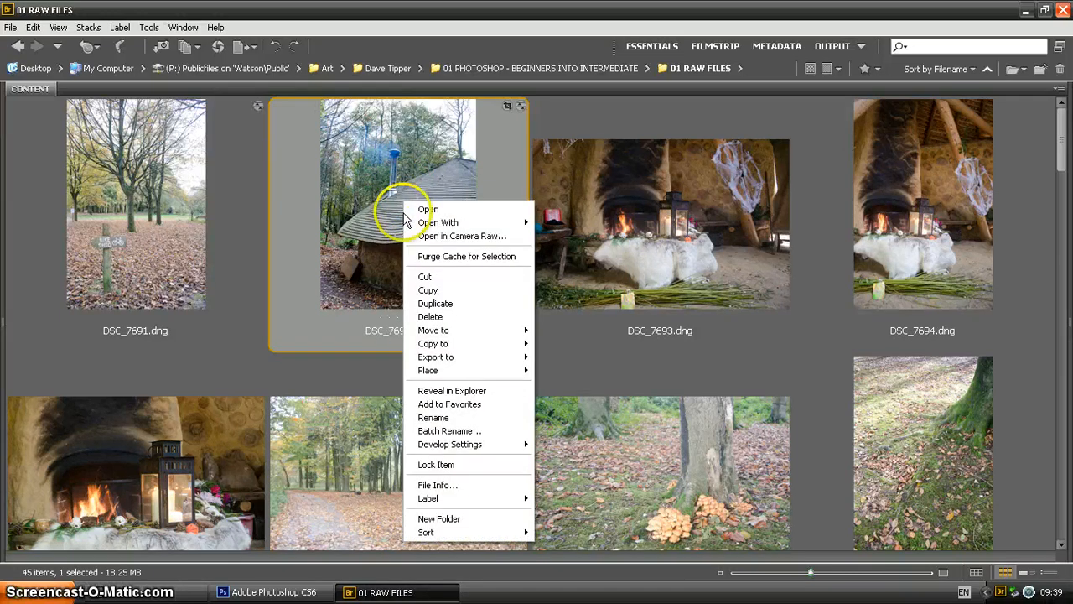
left_click(425, 238)
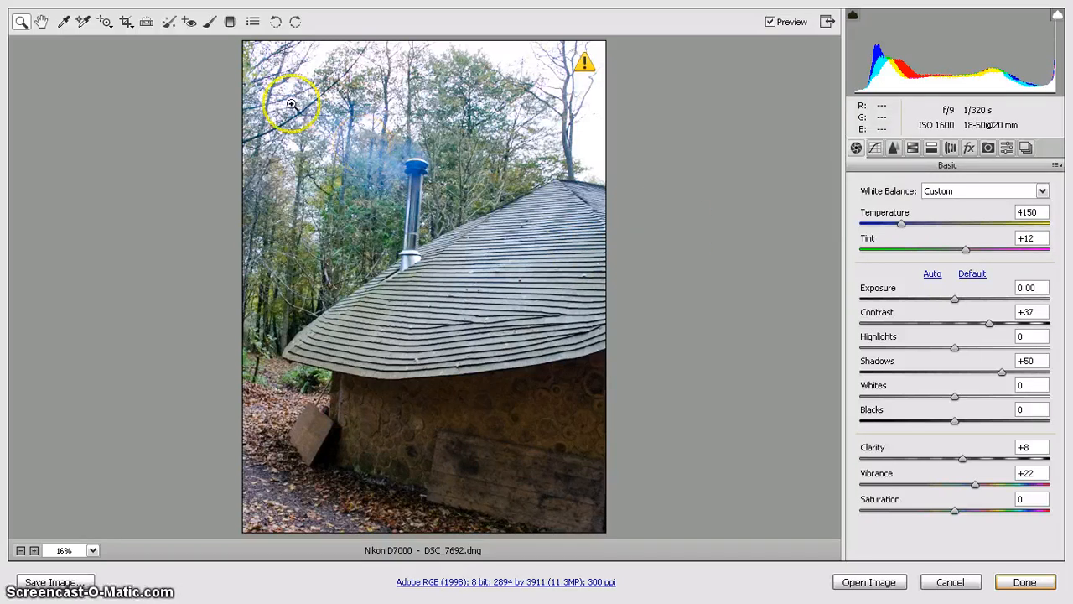
left_click(126, 25)
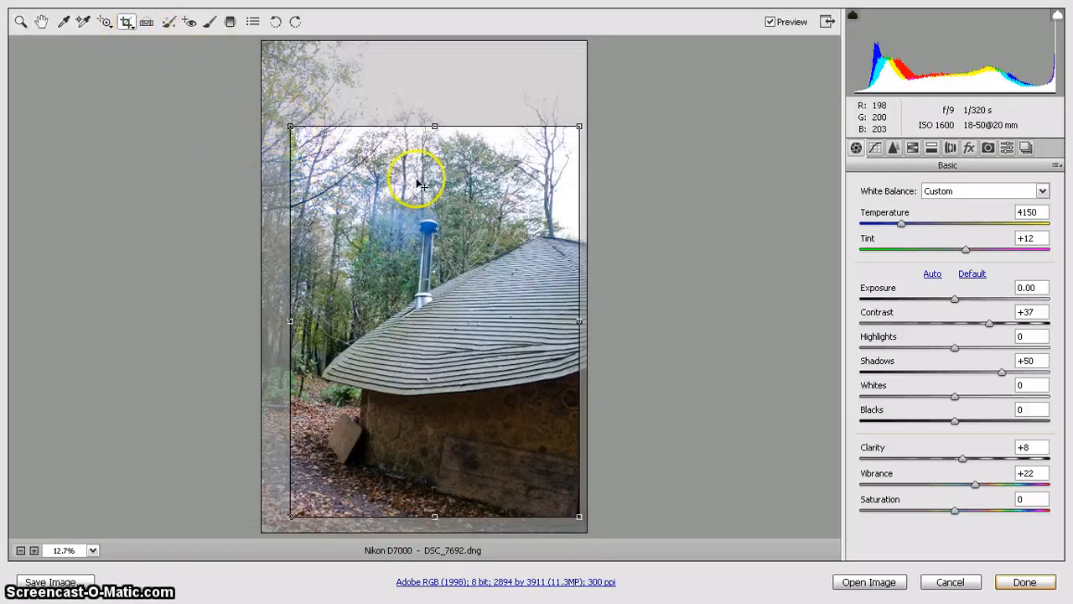
key("z")
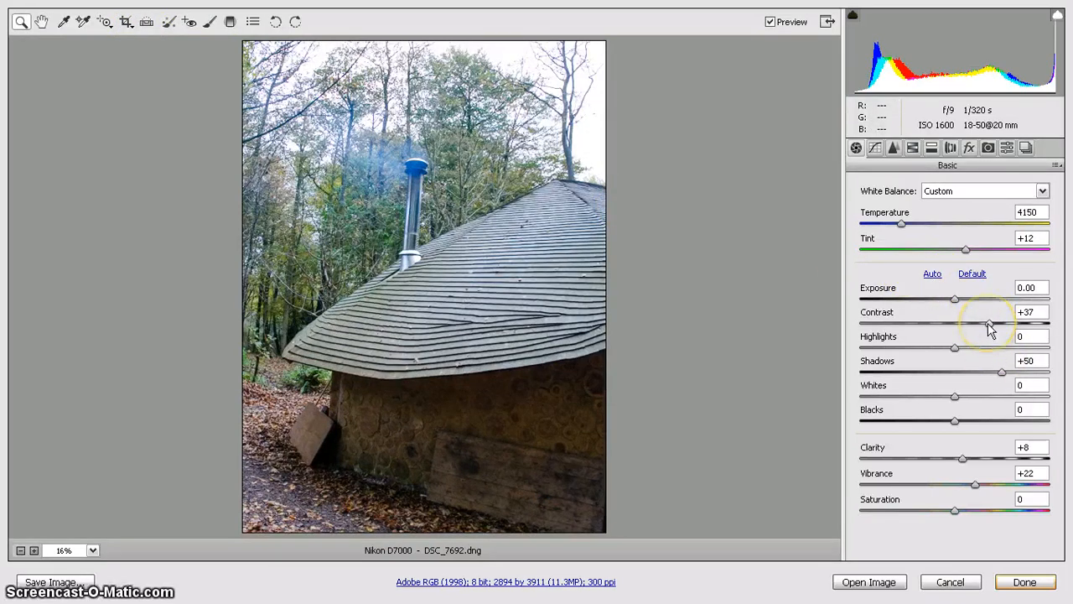
Reduce the photo's Contrast to +23 and its Shadows to +41
left_click_drag(986, 329, 984, 330)
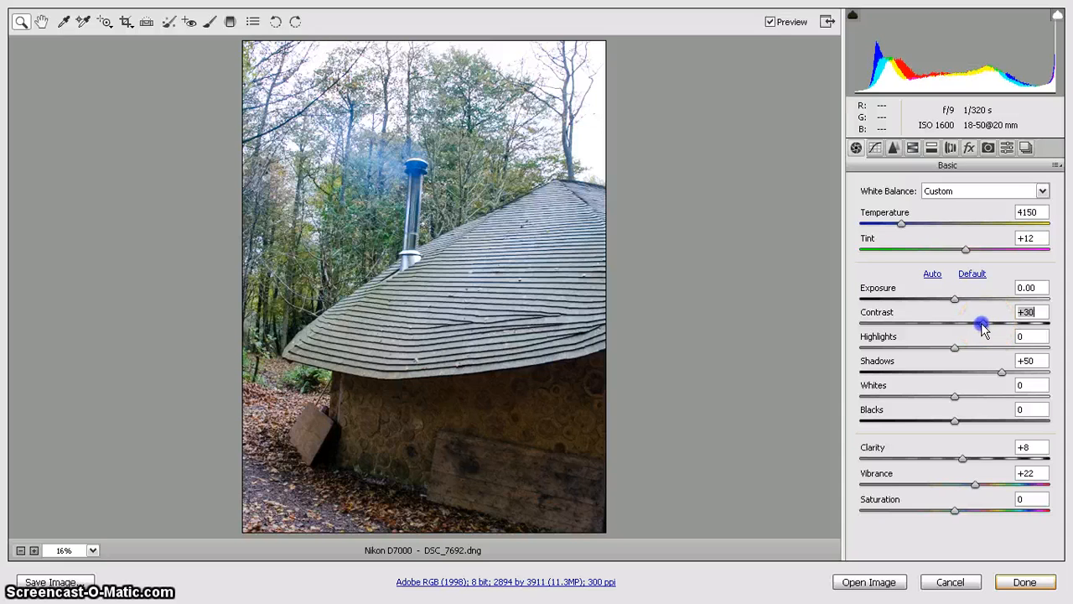
left_click_drag(1003, 371, 992, 372)
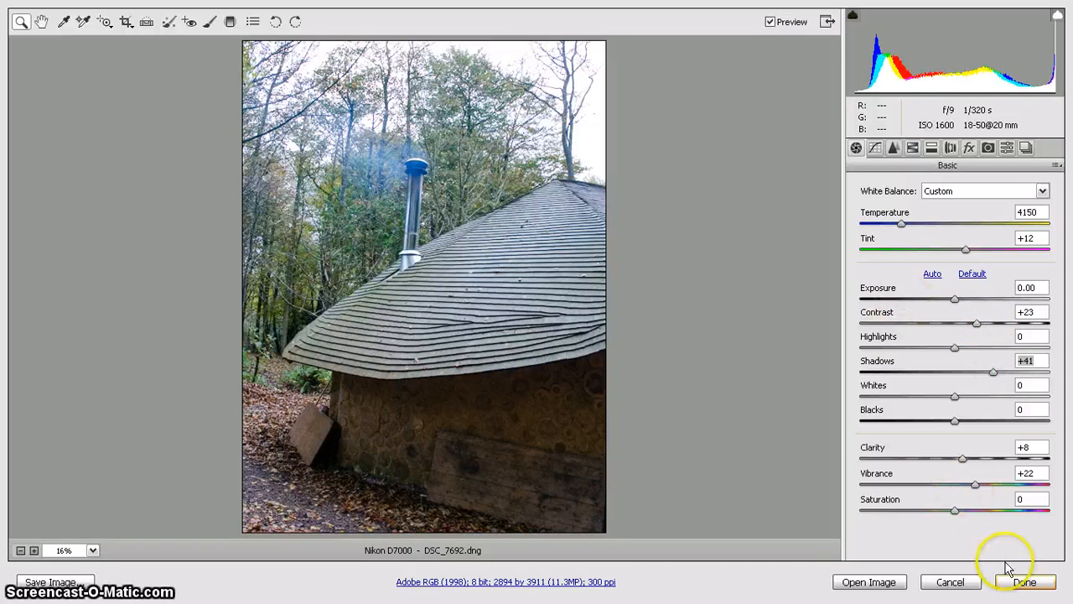
left_click(1019, 587)
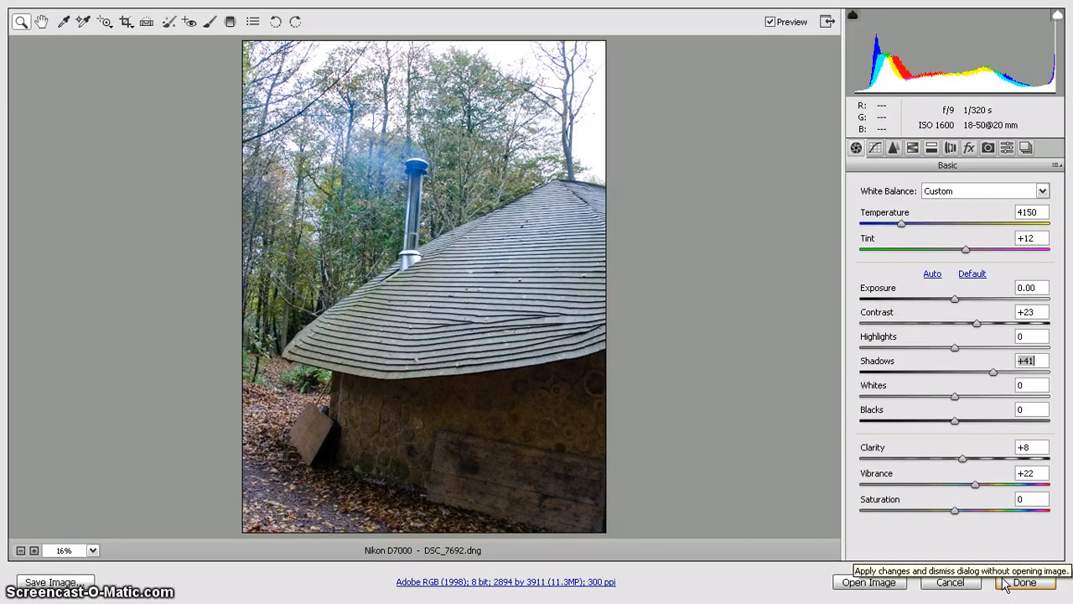
Review the file extensions offered in the image's save options, and leave without saving a copy
left_click(52, 581)
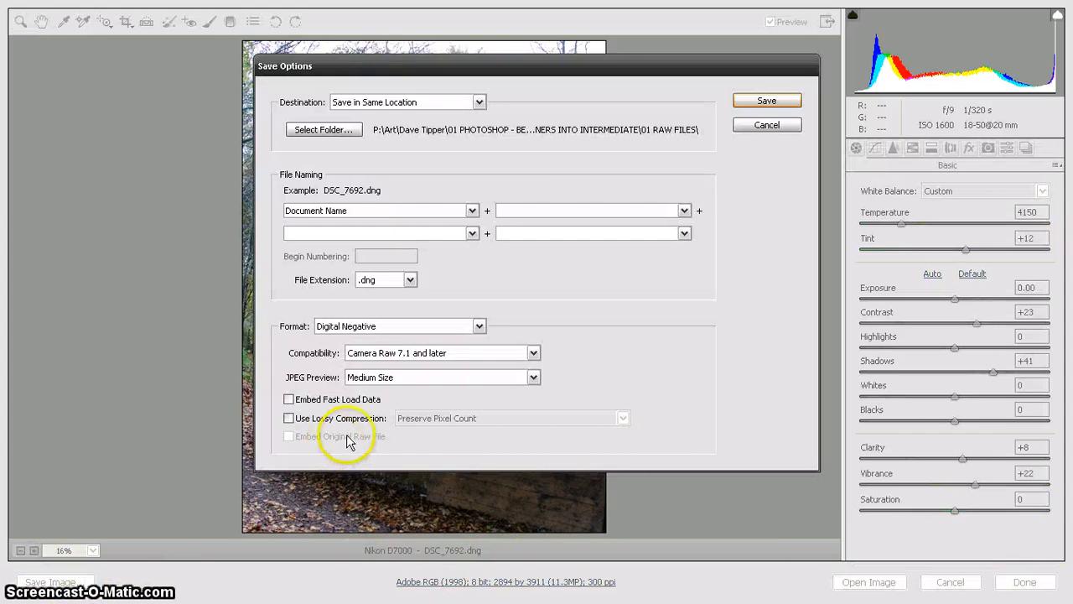
left_click(410, 280)
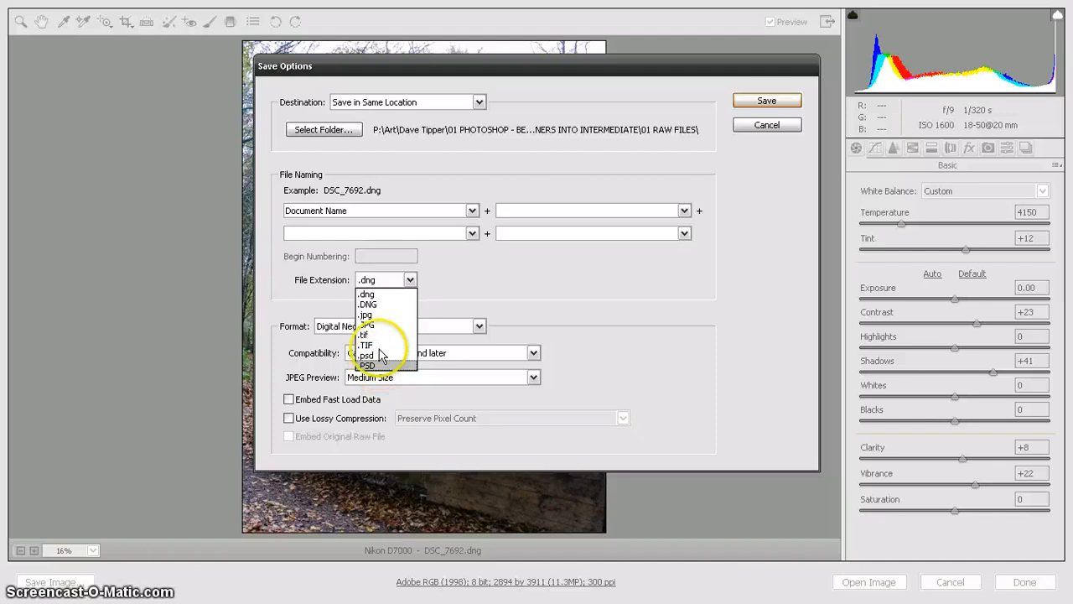
left_click(438, 275)
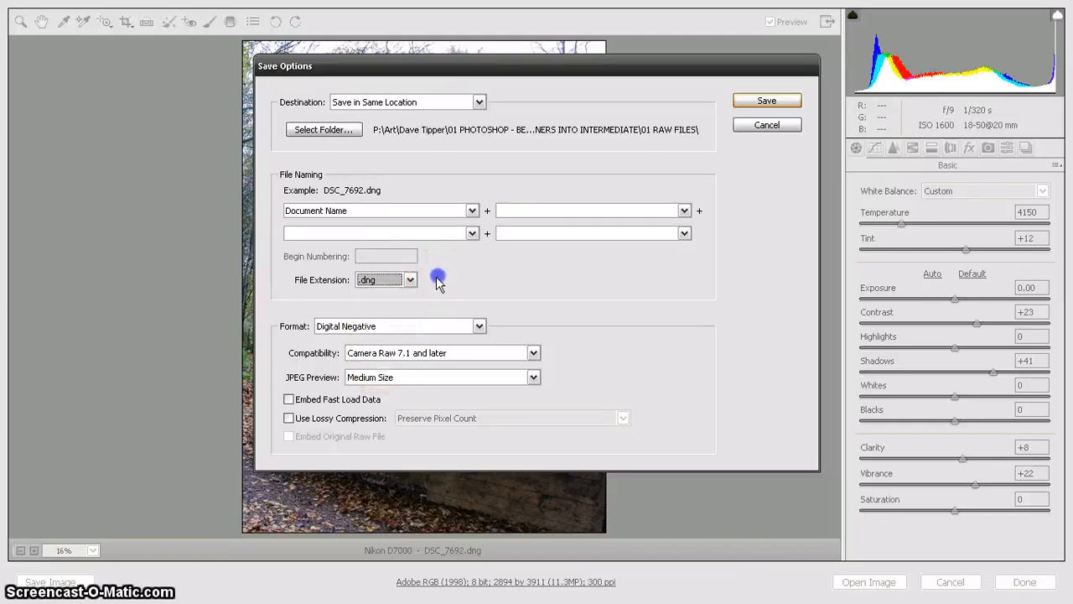
left_click(755, 125)
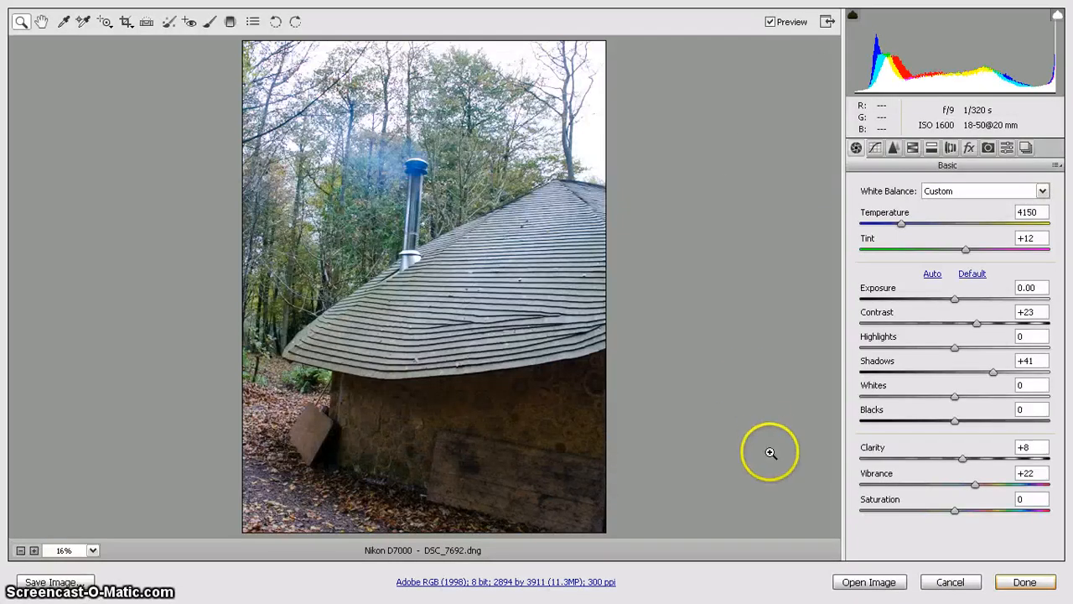
Open the adjusted and cropped photo in Photoshop
left_click(872, 582)
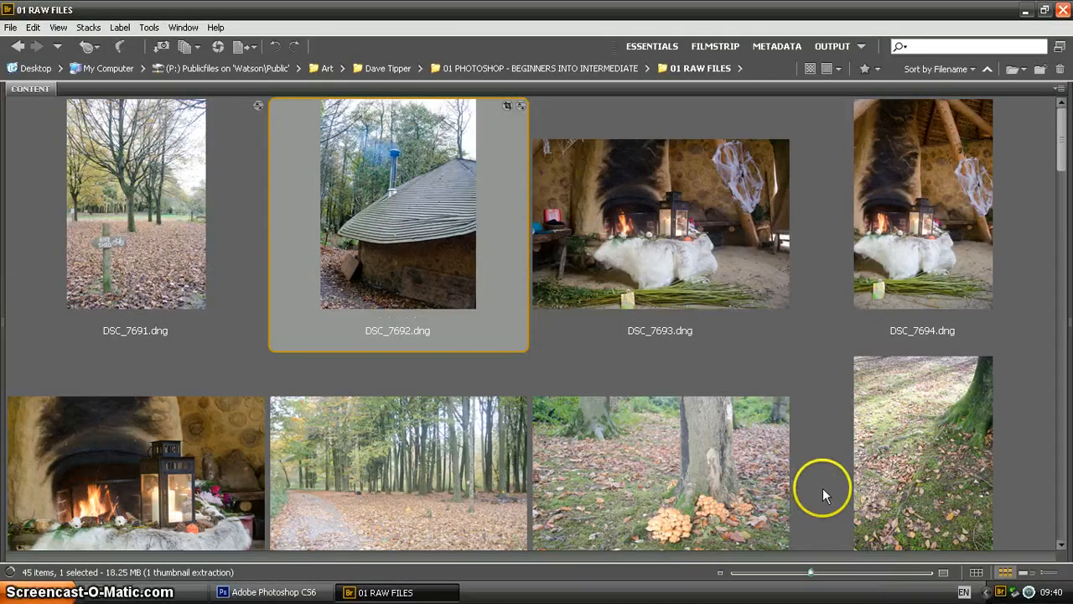